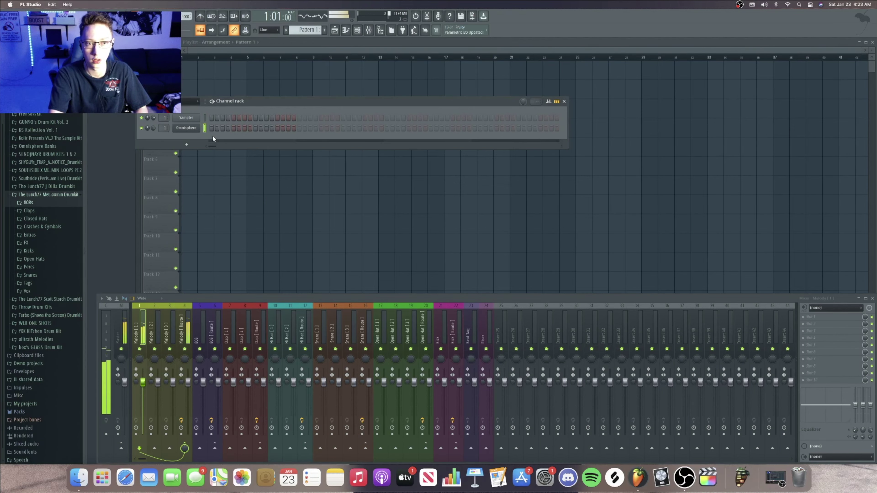
# Step: Open Omnisphere's piano roll and enter a one-bar chord of A# and F, with a C# entering one beat in
pyautogui.rightClick(192, 116)
pyautogui.click(217, 119)
pyautogui.moveTo(187, 313); pyautogui.dragTo(184, 296)
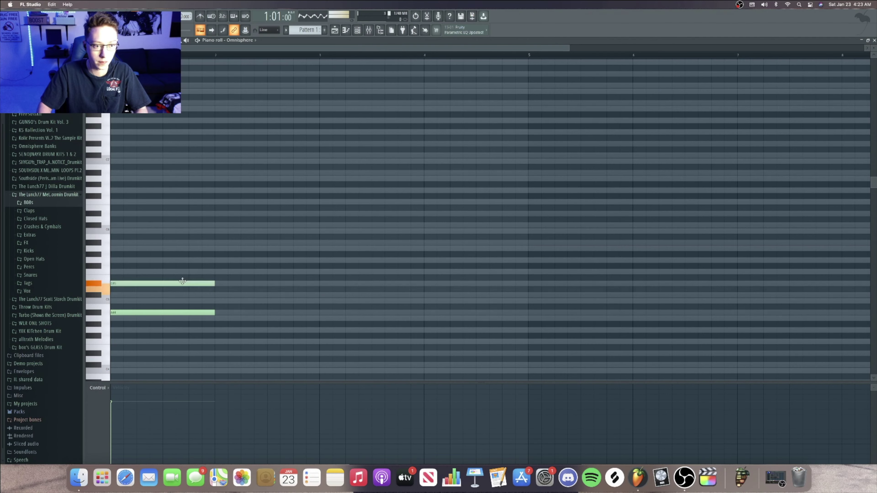
pyautogui.press('space')
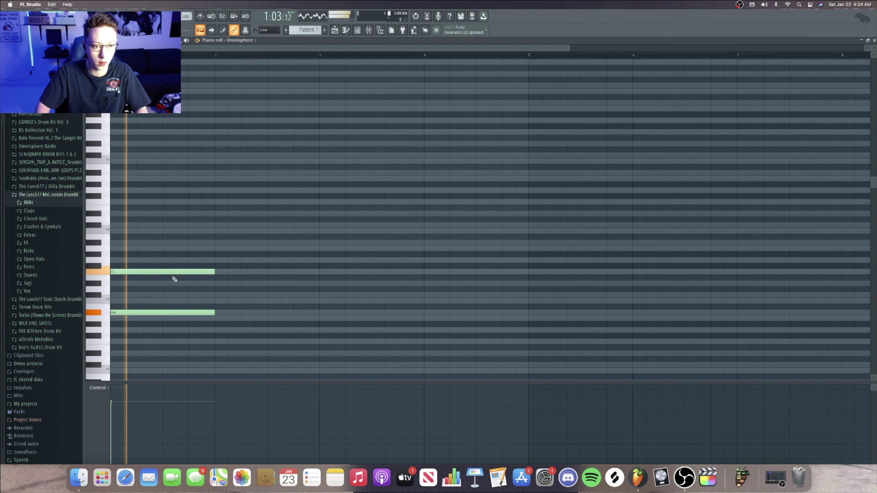
pyautogui.press('space')
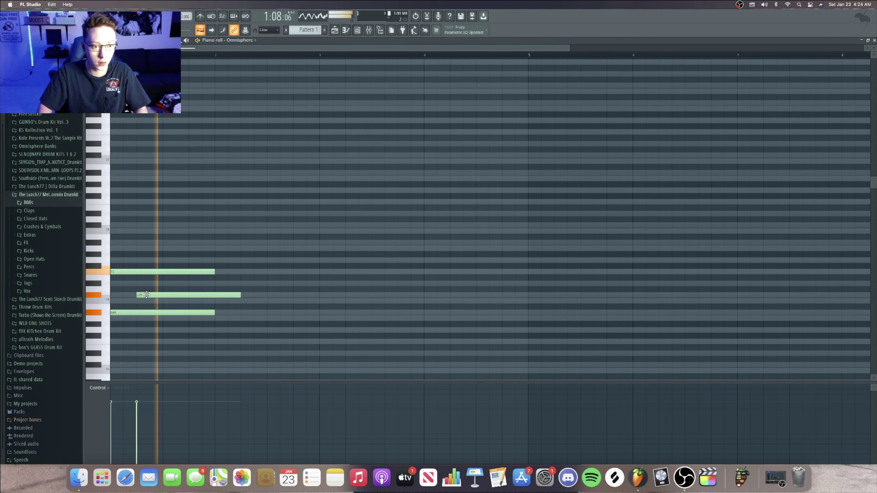
pyautogui.moveTo(242, 296); pyautogui.dragTo(215, 296)
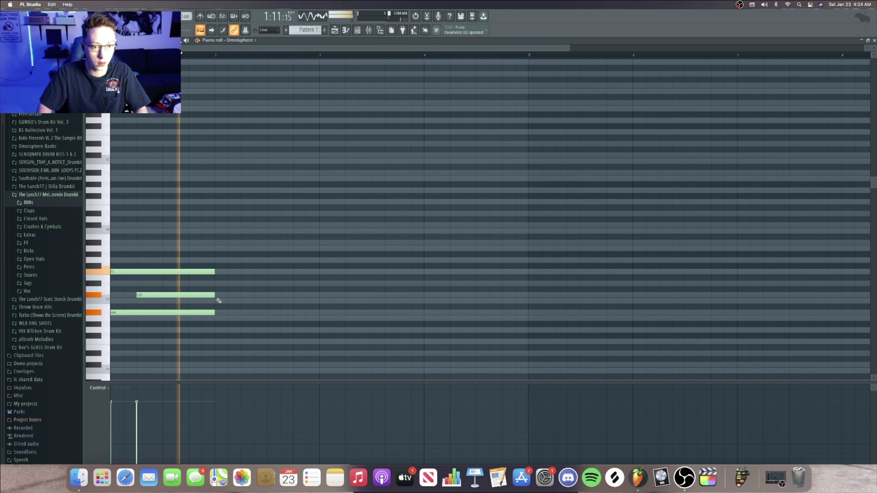
# Step: Extend the chord notes to two bars and add a short low F shortly before bar 2
pyautogui.hotkey('ctrl', 'a')
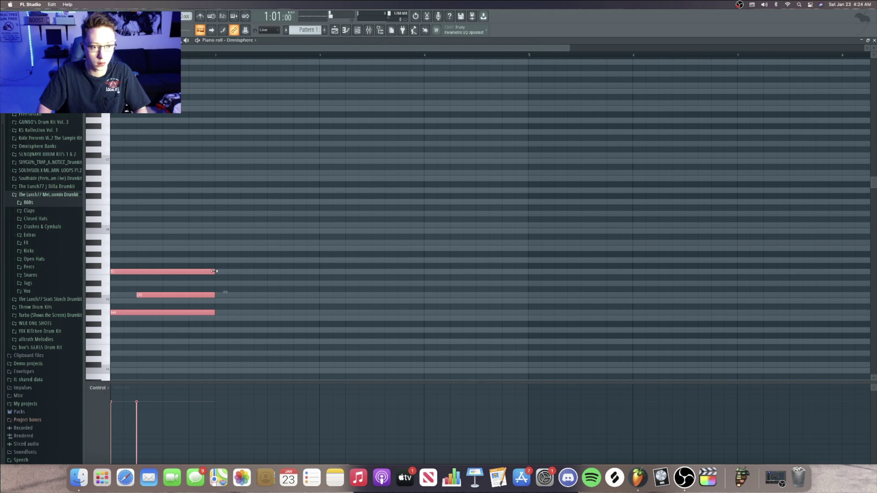
pyautogui.hotkey('ctrl', 'd')
pyautogui.press('space')
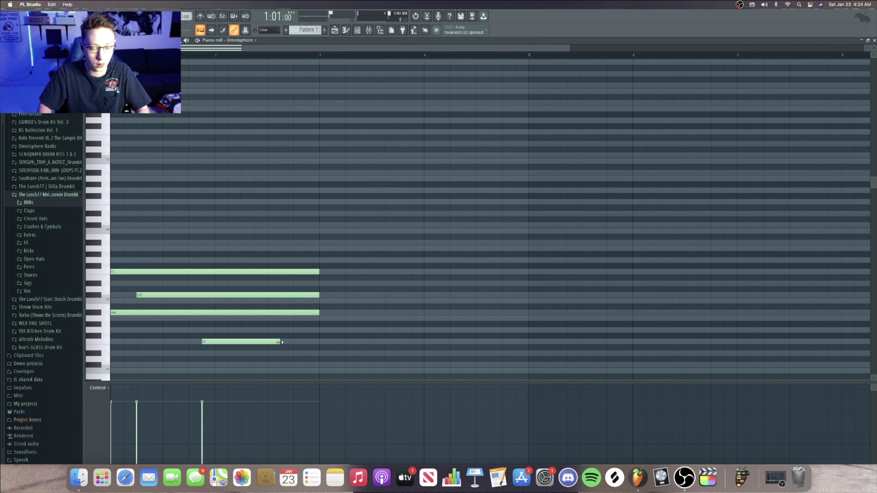
pyautogui.press('space')
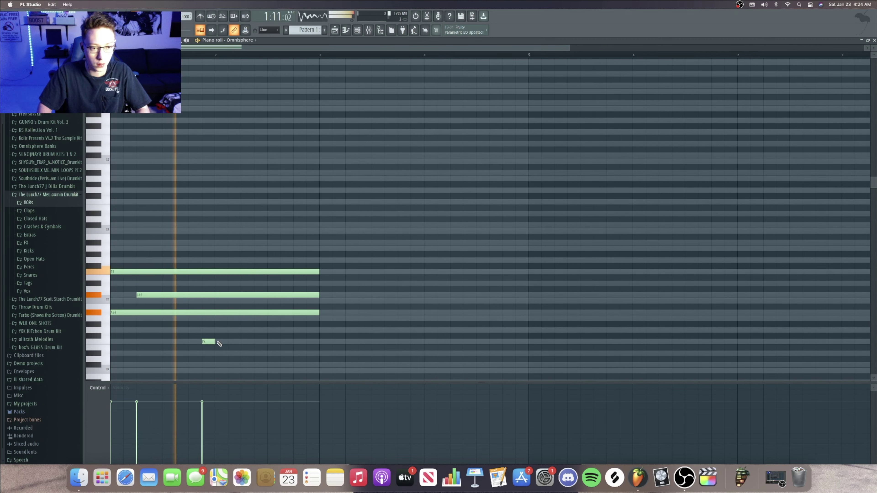
pyautogui.press('space')
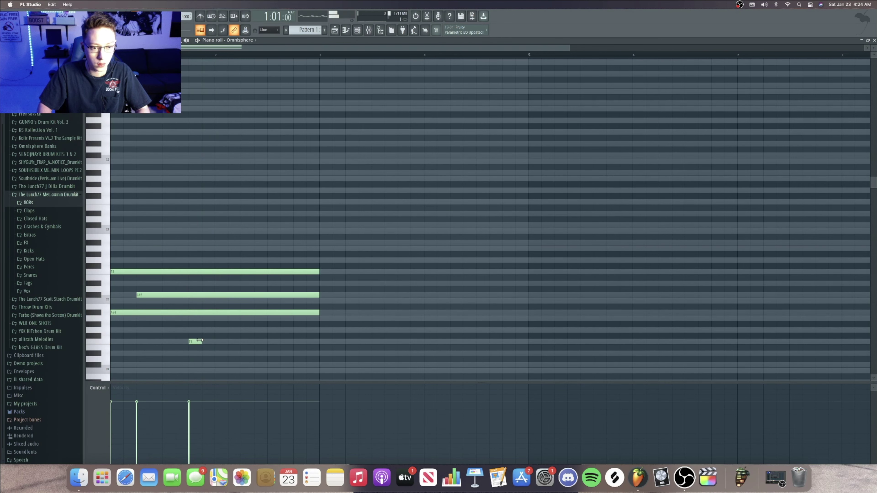
# Step: Lower the volume of the first Melody track in the mixer
pyautogui.click(386, 27)
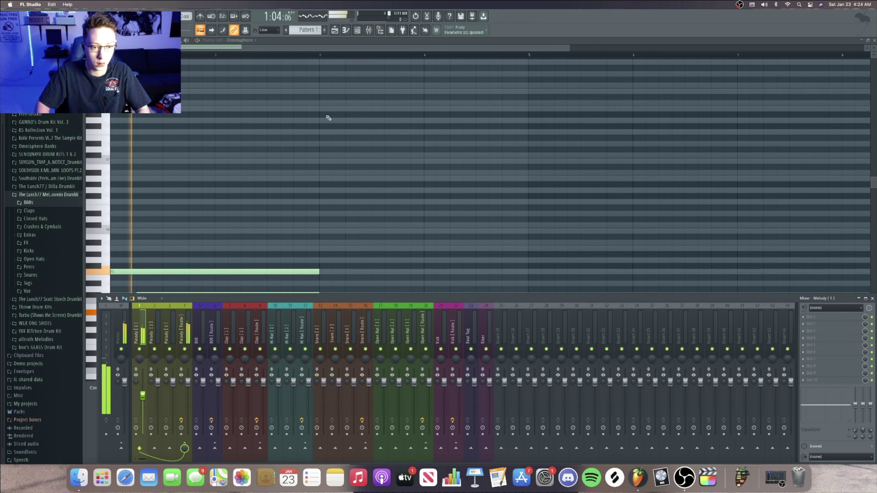
pyautogui.press('F9')
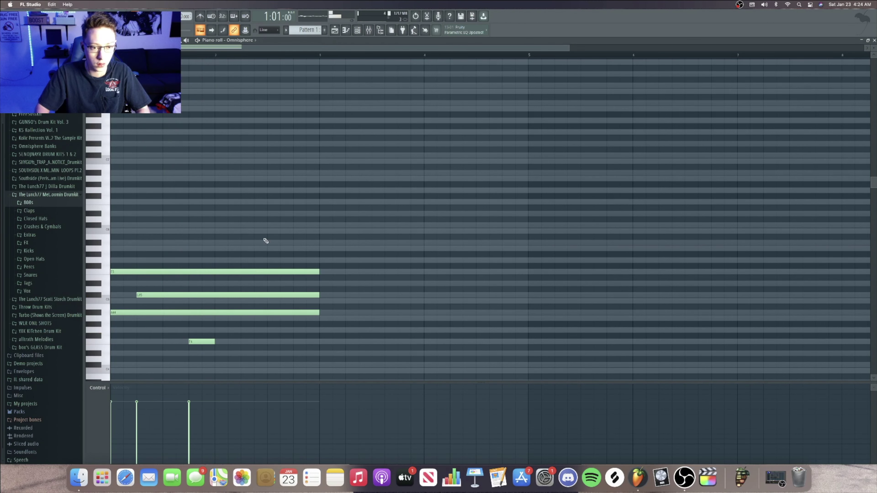
# Step: Duplicate the two-bar phrase to fill four bars, add a high A# in bar 4, and repeat the result across eight bars
pyautogui.moveTo(304, 365); pyautogui.dragTo(164, 263)
pyautogui.hotkey('ctrl', 'b')
pyautogui.hotkey('ctrl', 'd')
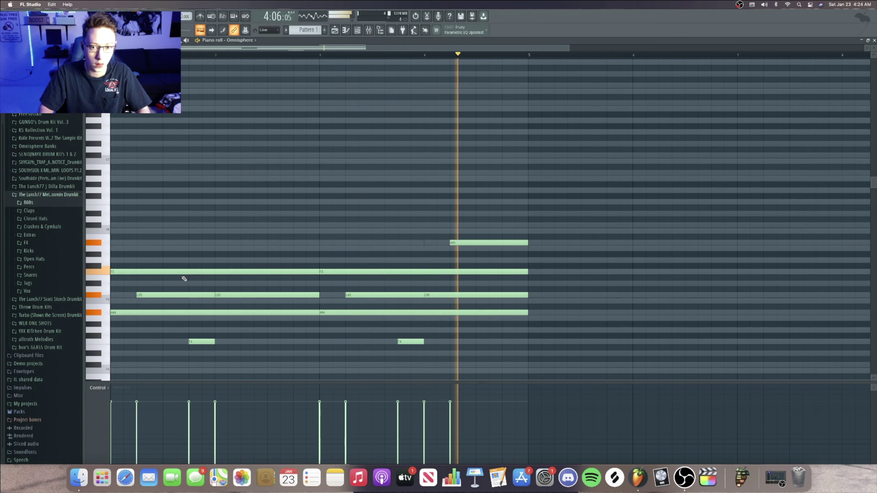
pyautogui.press('space')
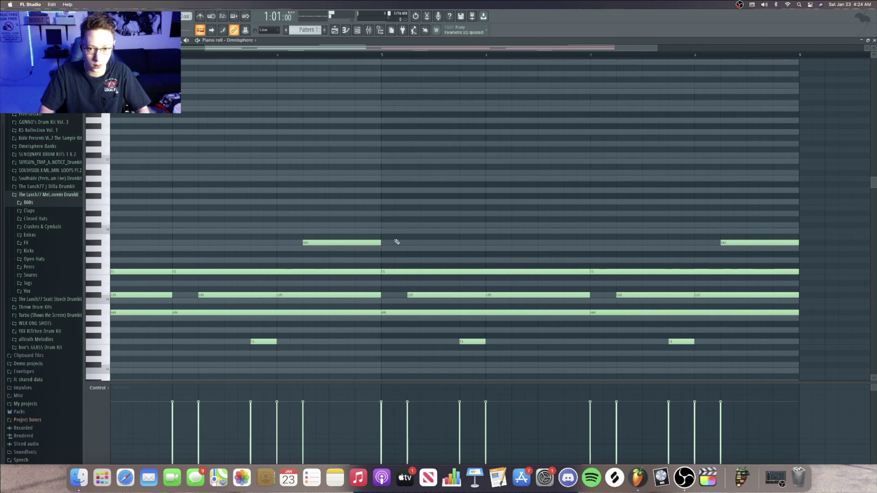
# Step: Add short, overlapping descending F, C# and A# notes above the chords in bar 6
pyautogui.click(594, 222)
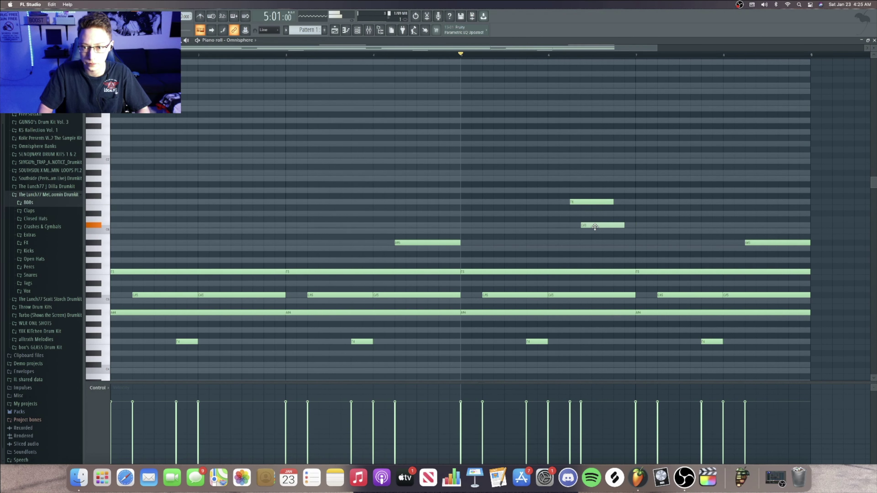
pyautogui.click(593, 243)
pyautogui.press('space')
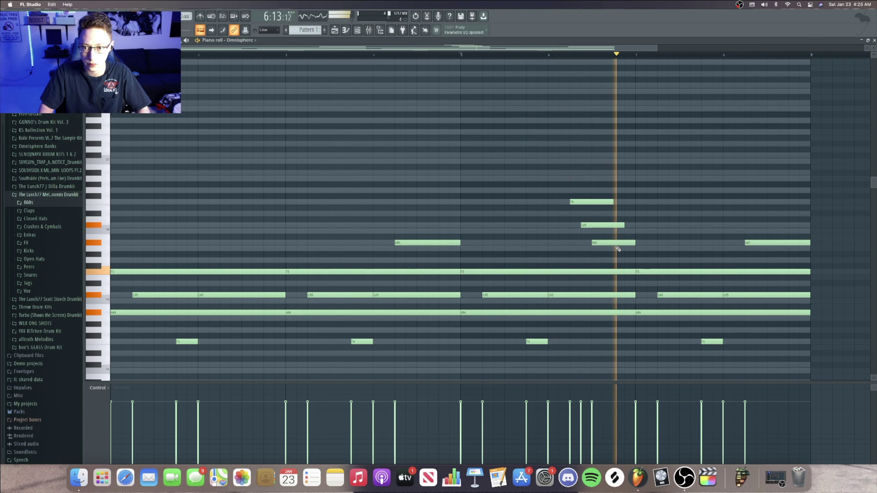
pyautogui.press('space')
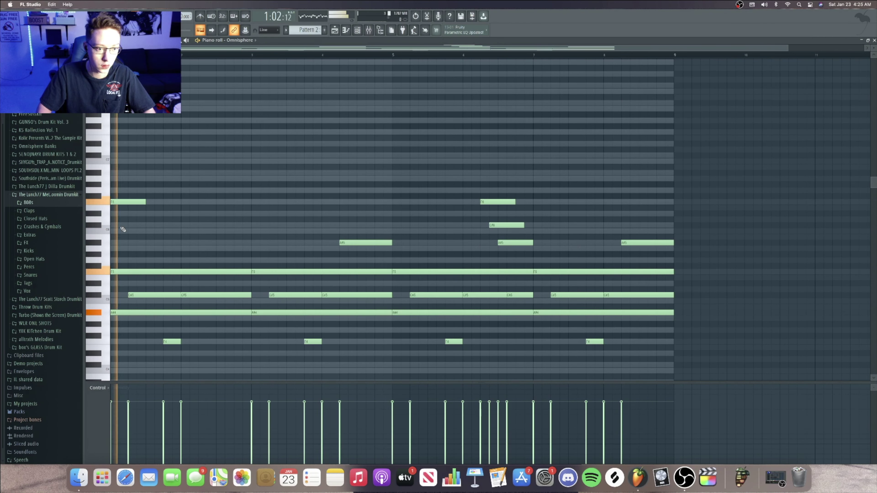
# Step: In Pattern 2, layer a high F on the first beat of bar 1 and a C# and A# on the second
pyautogui.press('space')
pyautogui.press('space')
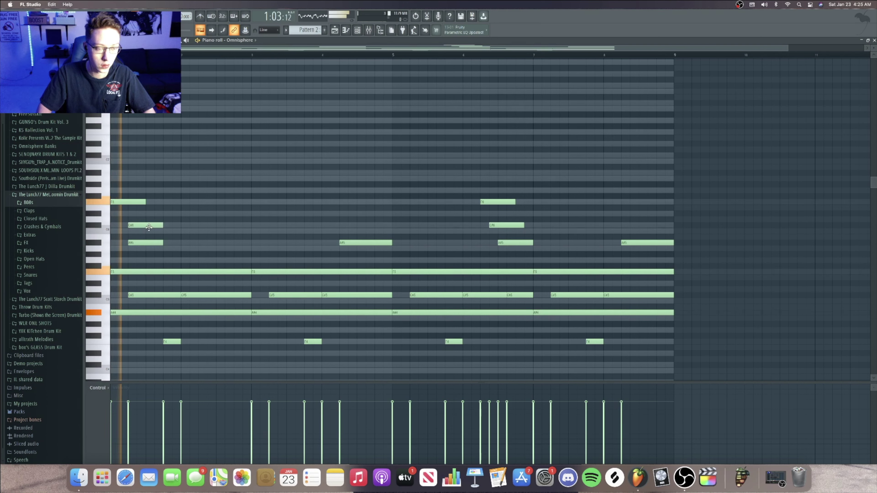
pyautogui.press('space')
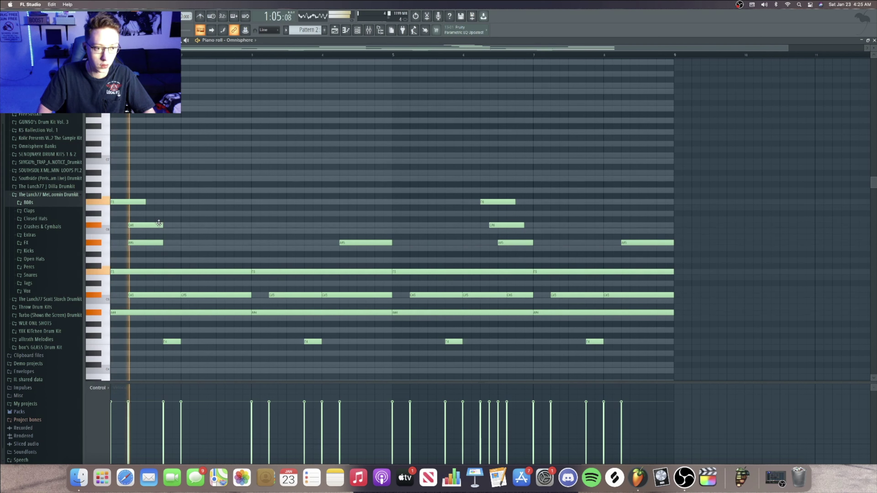
pyautogui.press('space')
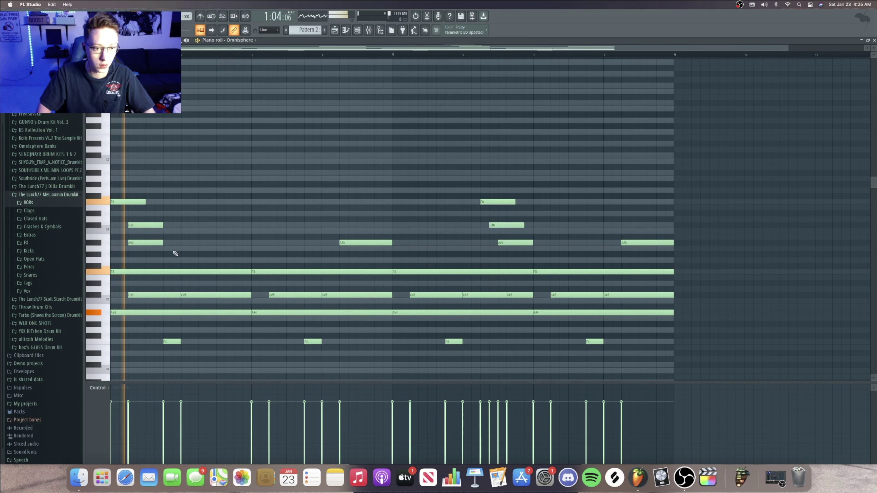
# Step: Add a short A# just before bar 2 and paired high F and A# notes at the start of bar 2
pyautogui.click(175, 243)
pyautogui.moveTo(202, 243); pyautogui.dragTo(179, 244)
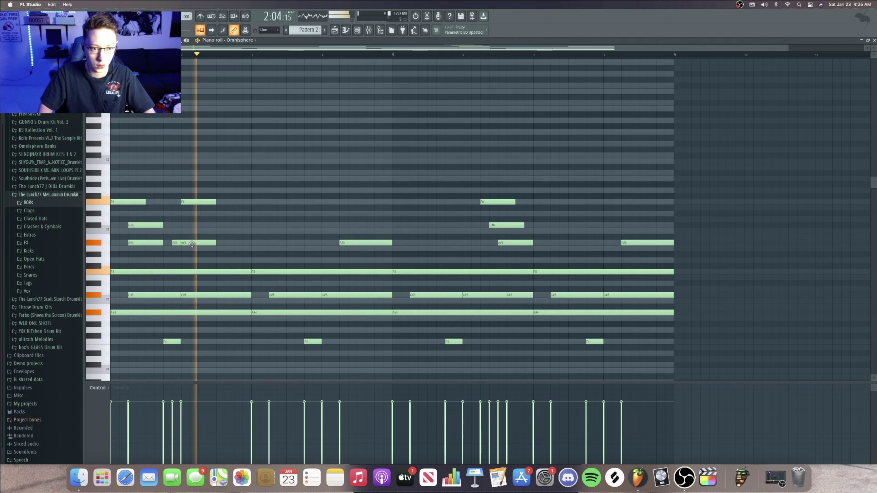
pyautogui.press('space')
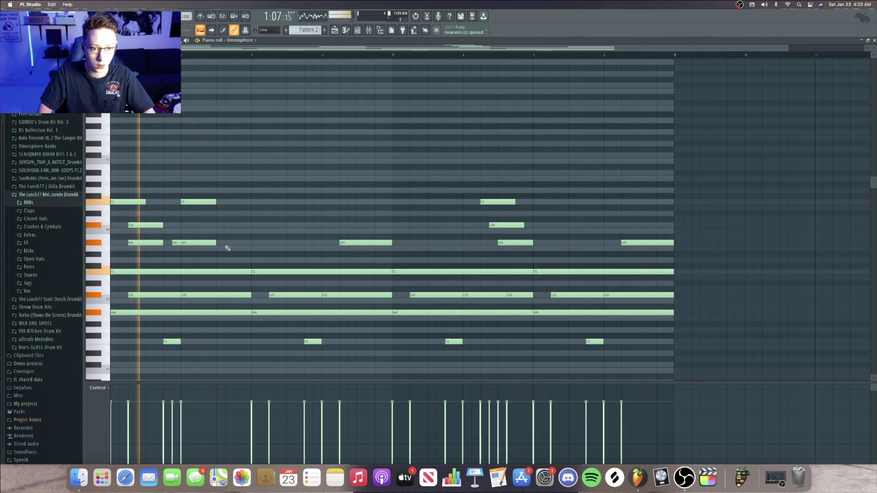
# Step: Add a D# in the second half of bar 2, end the C# where it starts, and place a low F beneath it
pyautogui.press('space')
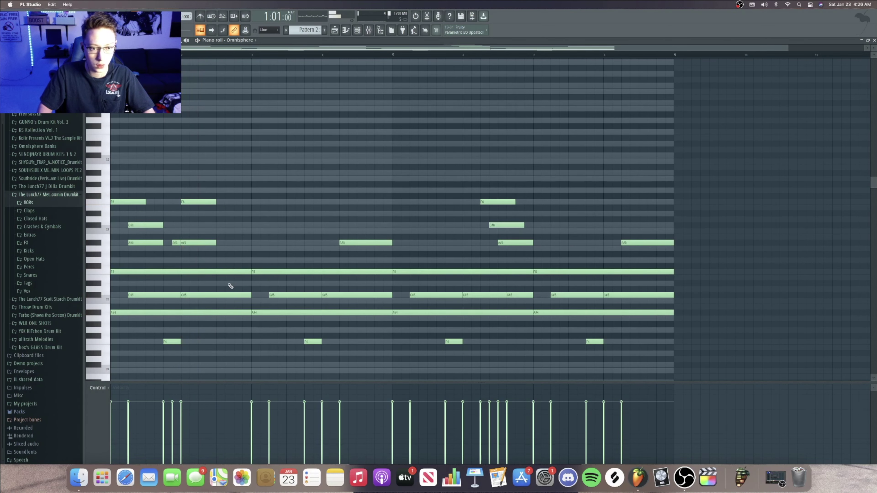
pyautogui.press('space')
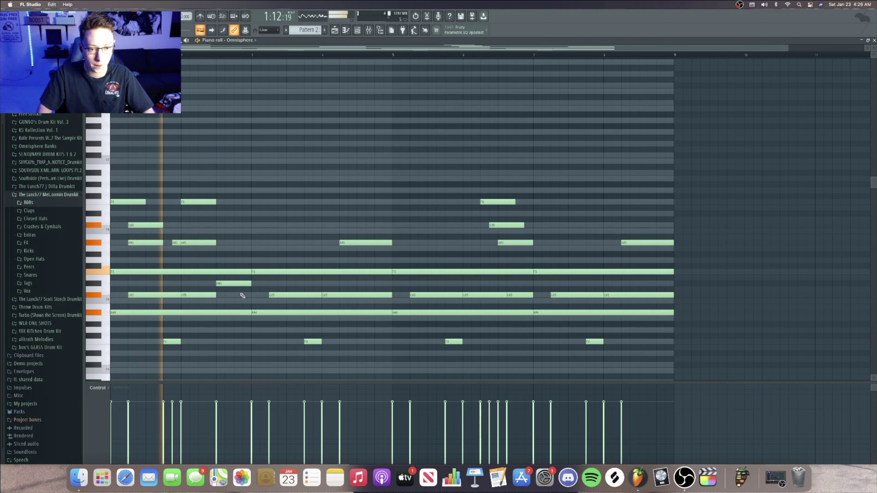
pyautogui.click(241, 341)
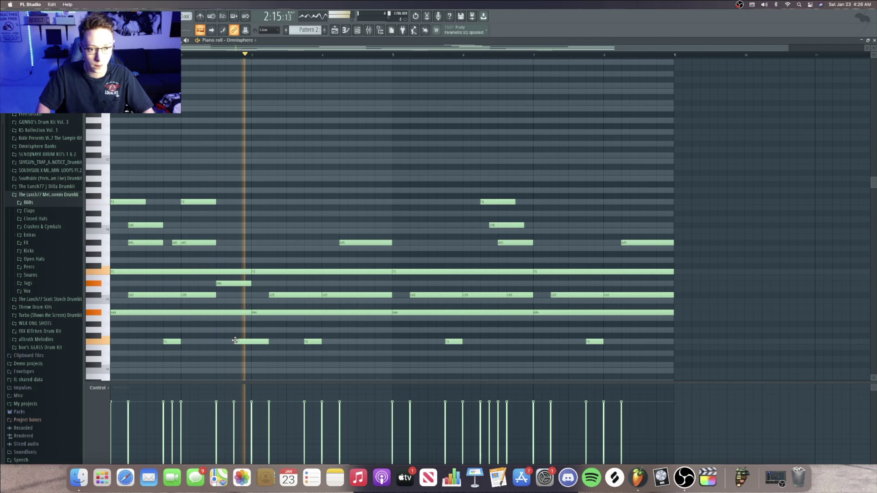
# Step: Repeat the upper F, C# and A# melody figure through bars 3 to 5
pyautogui.click(333, 244)
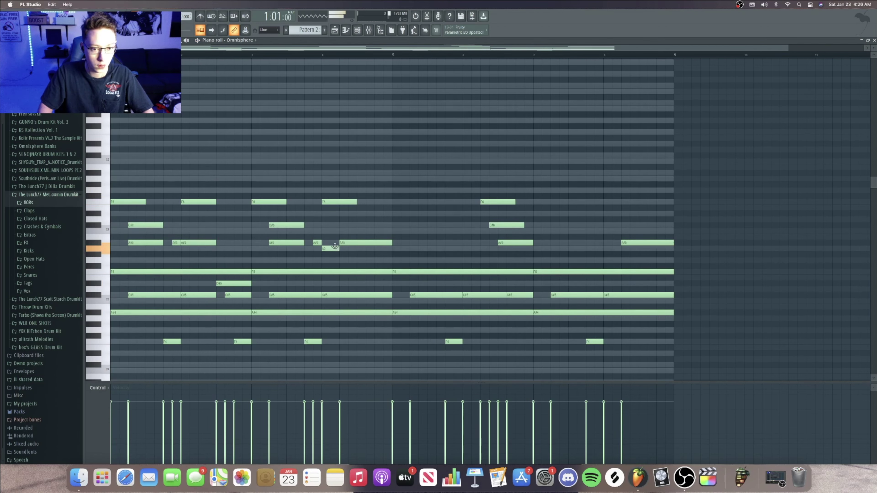
pyautogui.press('space')
pyautogui.moveTo(334, 242)
pyautogui.mouseDown()
pyautogui.moveTo(334, 258)
pyautogui.moveTo(332, 241)
pyautogui.mouseUp()
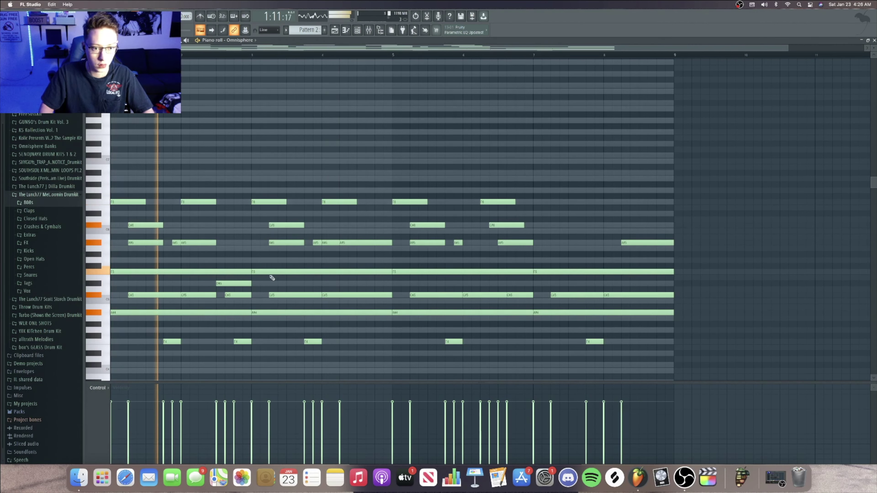
# Step: Copy the D# from bar 2 to the second half of bar 6 and shorten the C# to end where it starts
pyautogui.moveTo(240, 284); pyautogui.dragTo(539, 286)
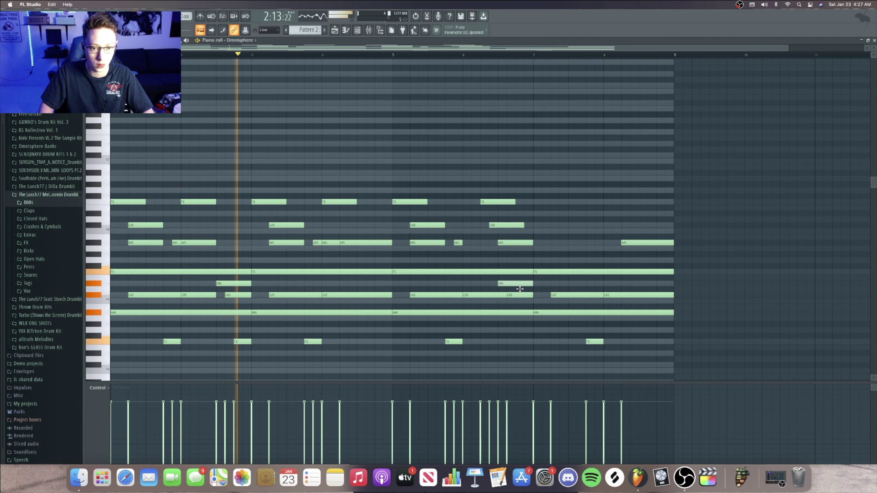
pyautogui.moveTo(506, 297); pyautogui.dragTo(498, 297)
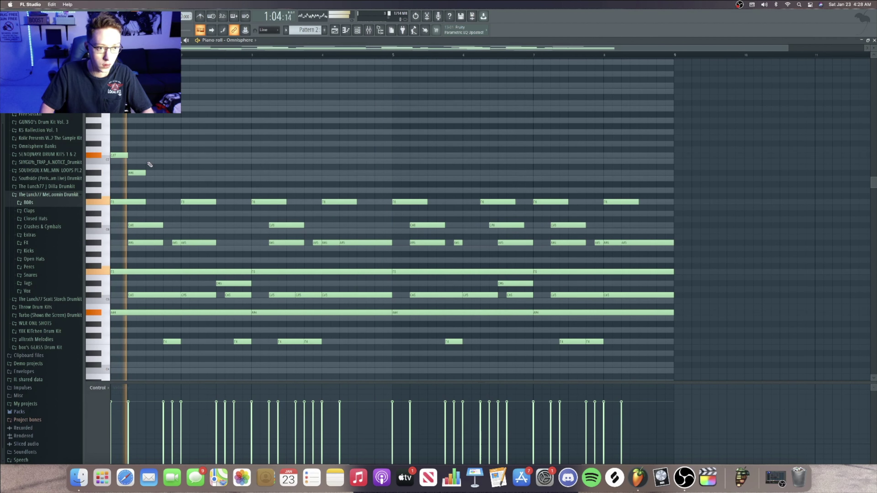
# Step: Set the top line to a short F on beat 1 and A# on beat 3, repeated in all eight bars
pyautogui.press('space')
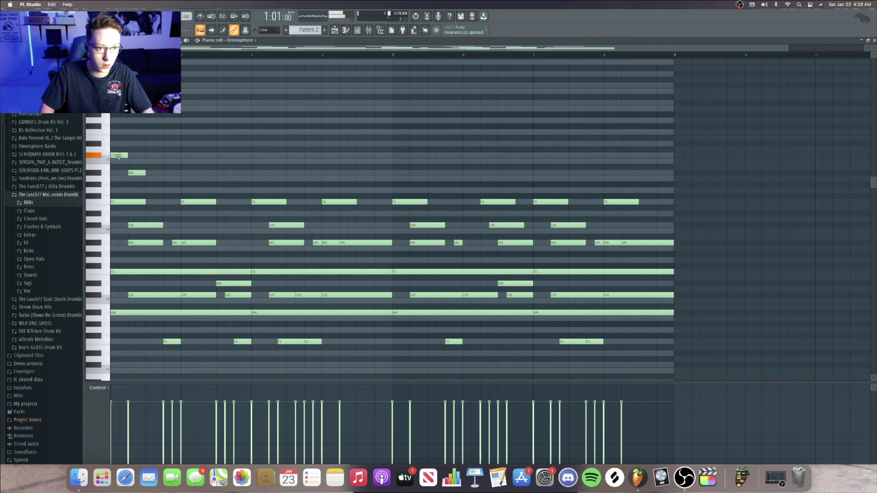
pyautogui.press('space')
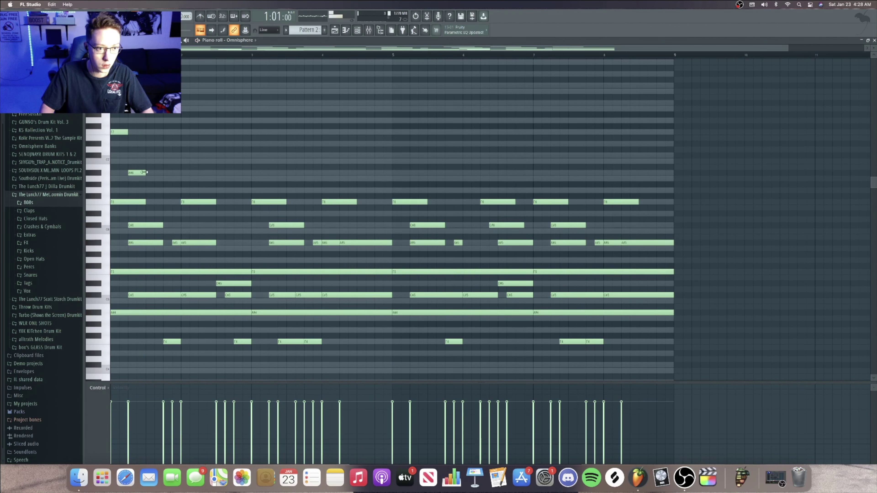
pyautogui.press('space')
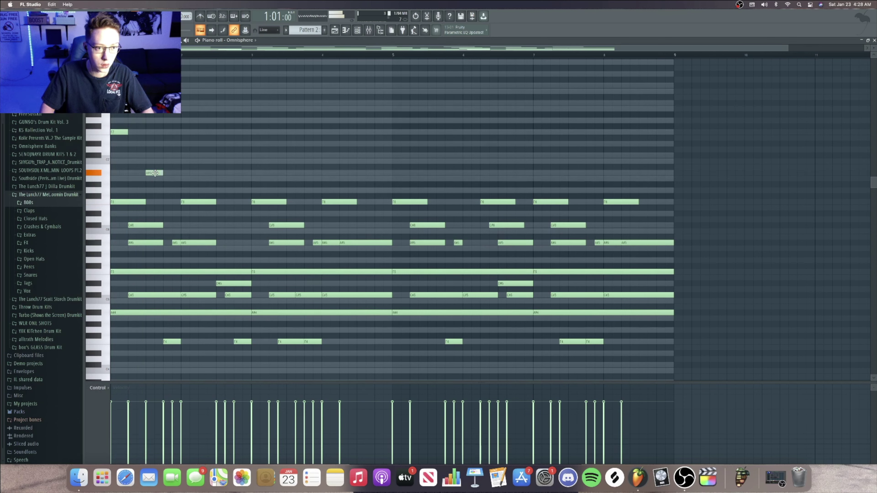
pyautogui.press('space')
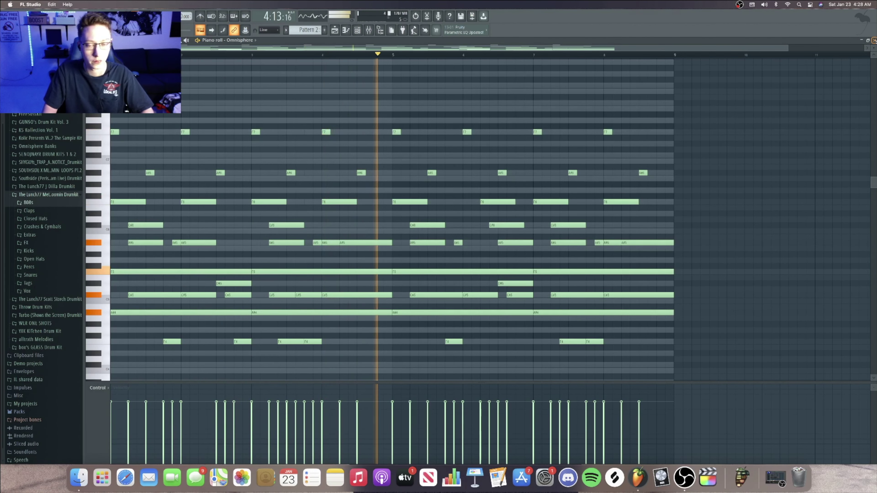
pyautogui.press('space')
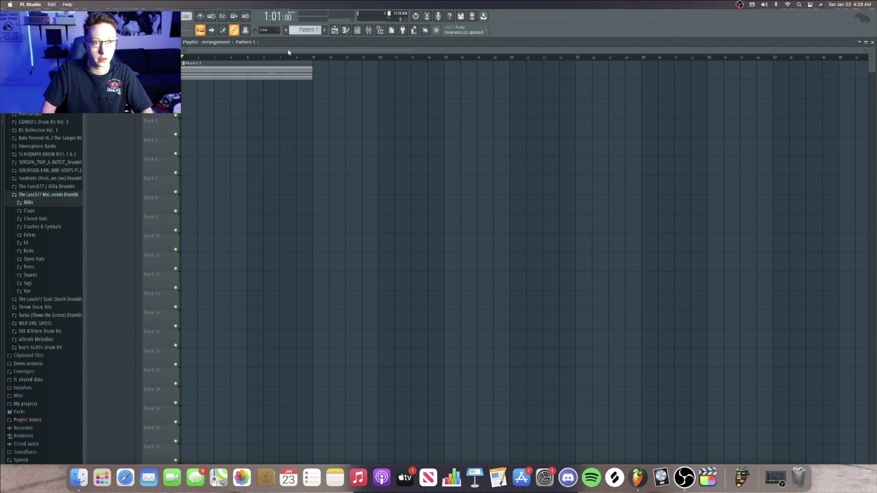
# Step: Place Pattern 2 on Track 2 from bar 9, directly after Pattern 1, and show the mixer
pyautogui.press('space')
pyautogui.scroll(1, 307, 30)
pyautogui.click(318, 86)
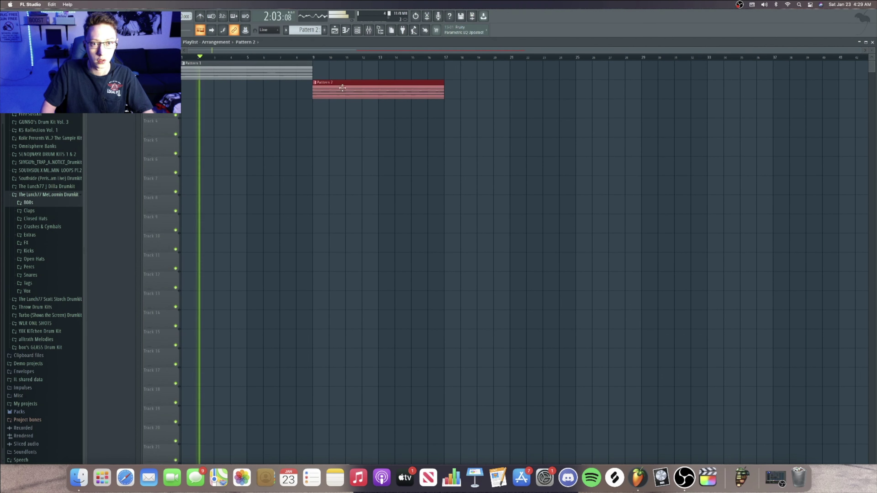
pyautogui.click(368, 30)
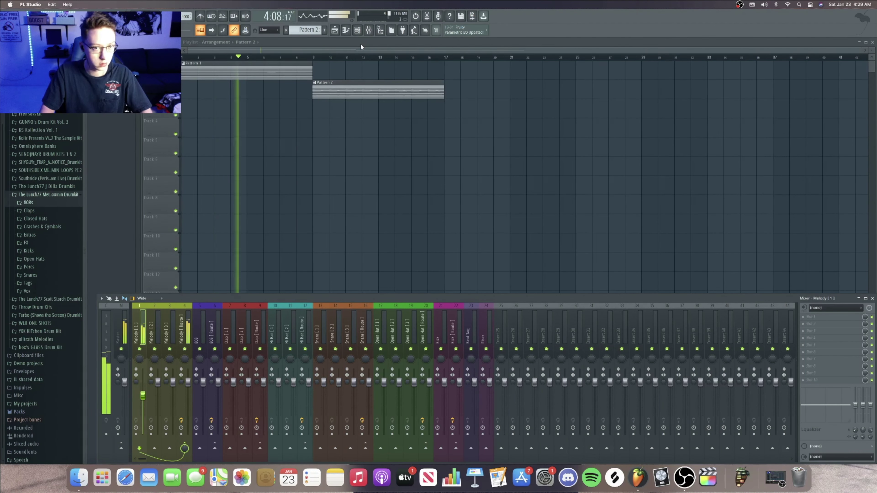
pyautogui.scroll(-1, 360, 47)
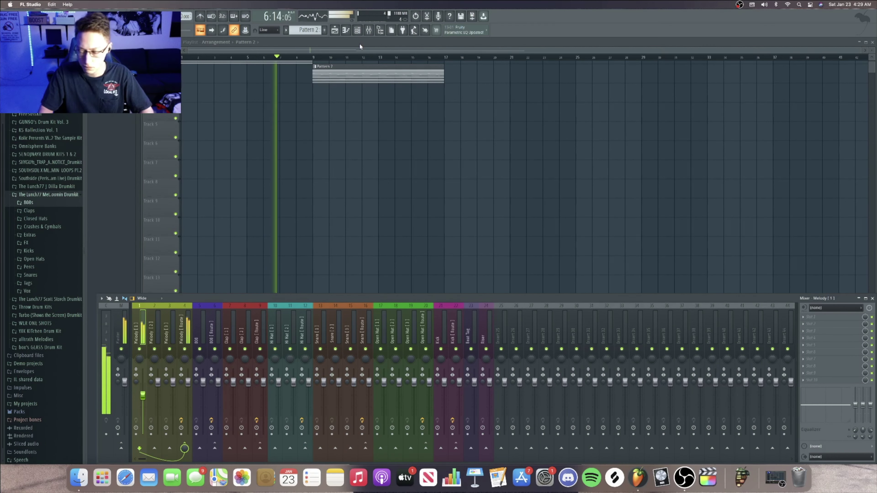
# Step: In new Pattern 3, alternate one-bar F and A# chords with the same chord an octave lower across four bars on Omnisphere #2
pyautogui.scroll(1, 362, 83)
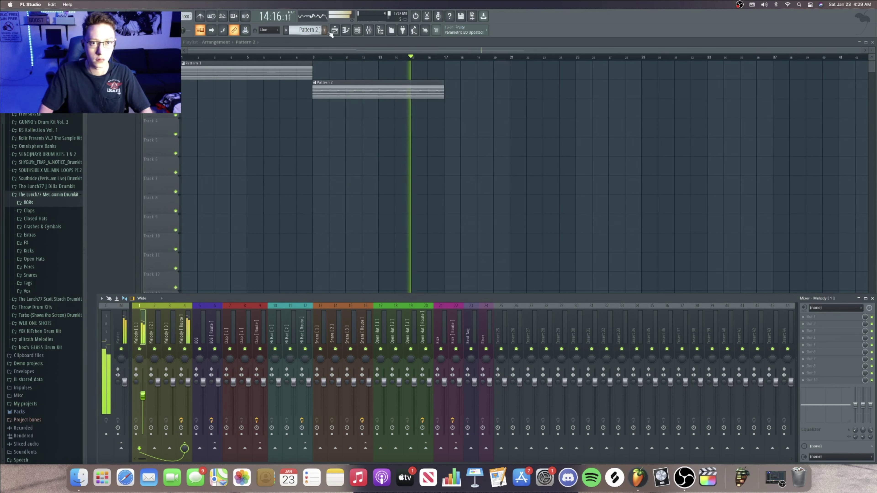
pyautogui.click(348, 32)
pyautogui.click(242, 40)
pyautogui.click(250, 57)
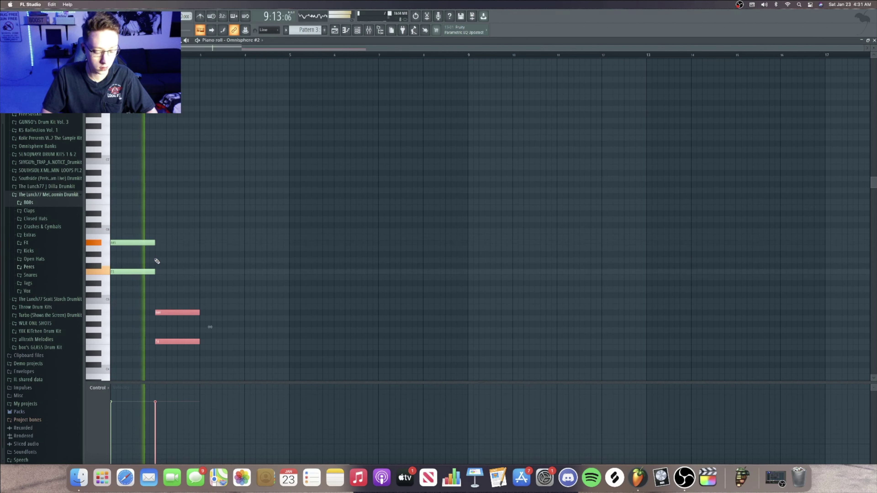
pyautogui.press('space')
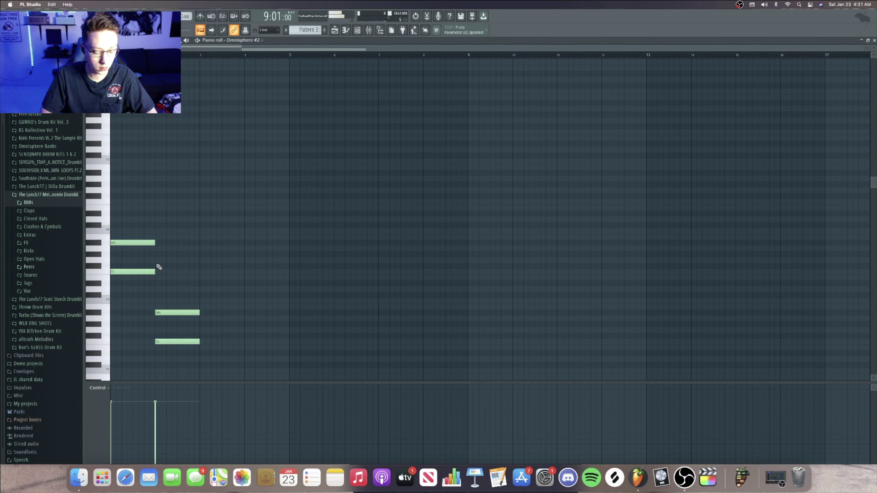
pyautogui.press('space')
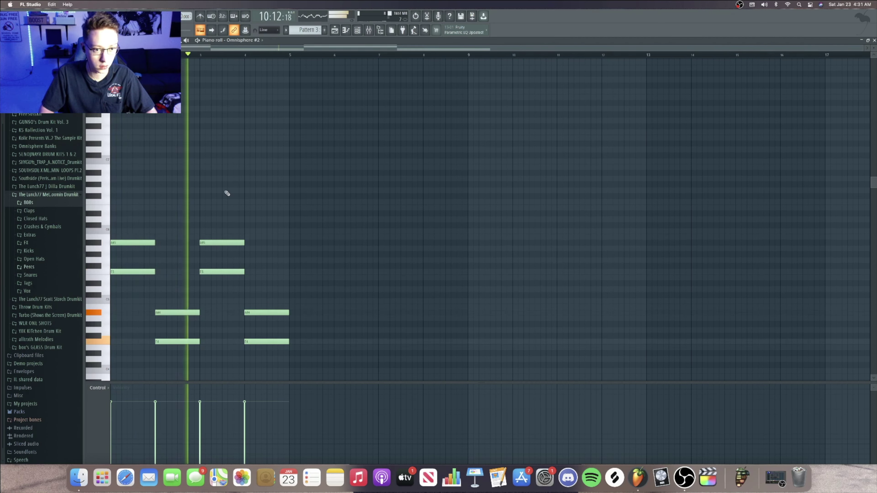
# Step: Add a short F on beat 3 and A# on beat 4 of bar 3, an octave above the chord, and play it back
pyautogui.click(225, 190)
pyautogui.moveTo(265, 195); pyautogui.dragTo(233, 192)
pyautogui.press('space')
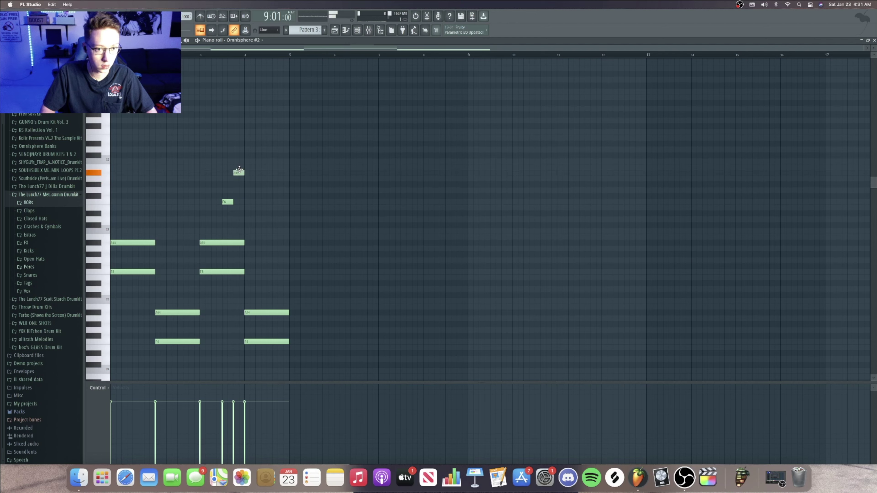
pyautogui.press('space')
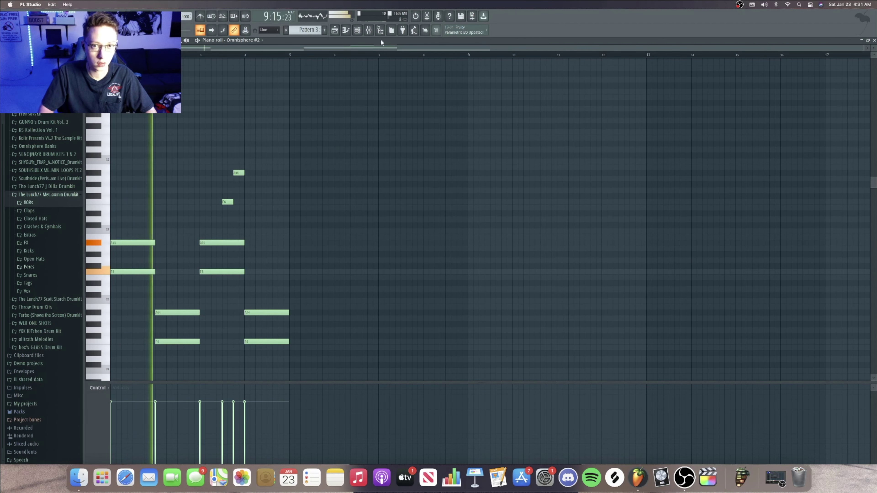
pyautogui.click(369, 30)
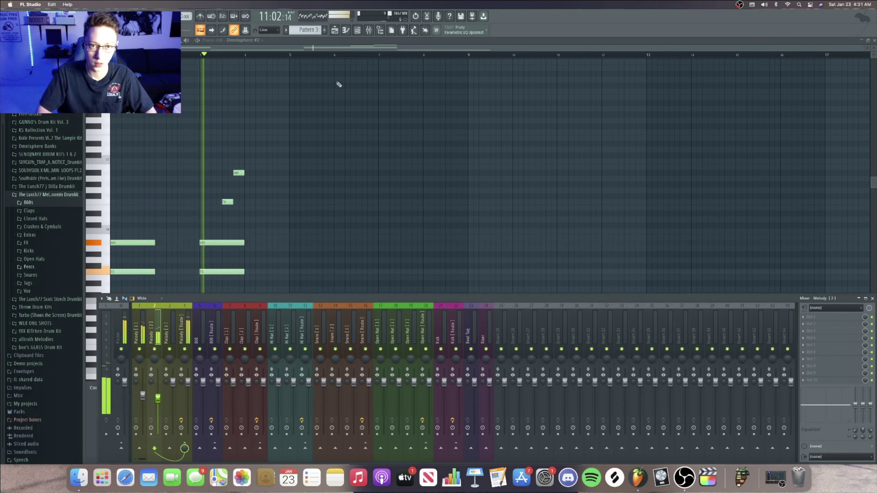
pyautogui.click(316, 37)
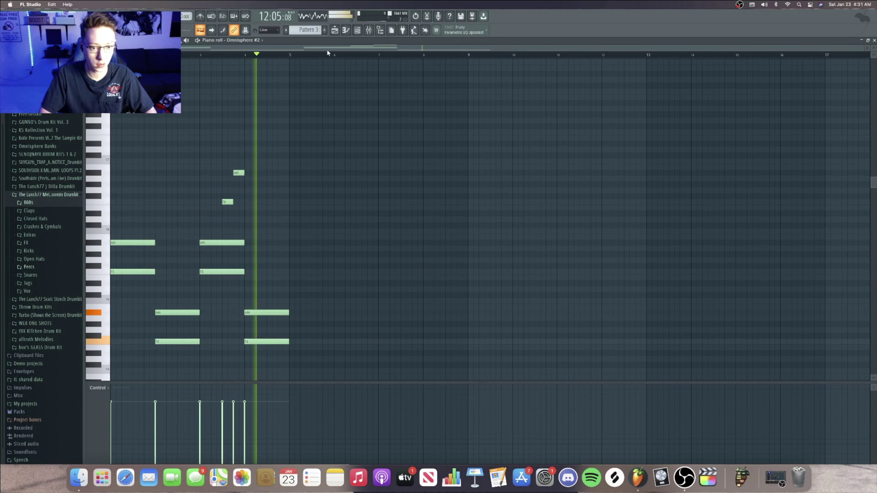
pyautogui.press('space')
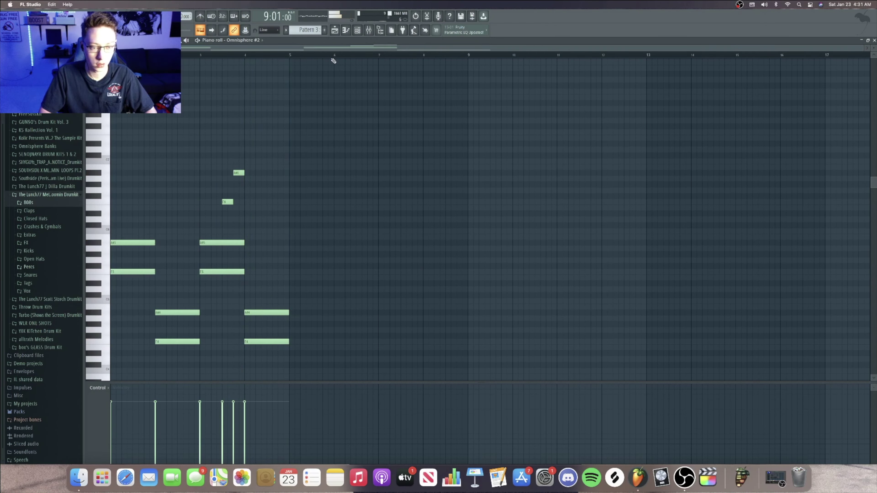
# Step: Duplicate the four-bar phrase into bars 5 to 8 and play it
pyautogui.press('super+b')
pyautogui.press('super+d')
pyautogui.press('space')
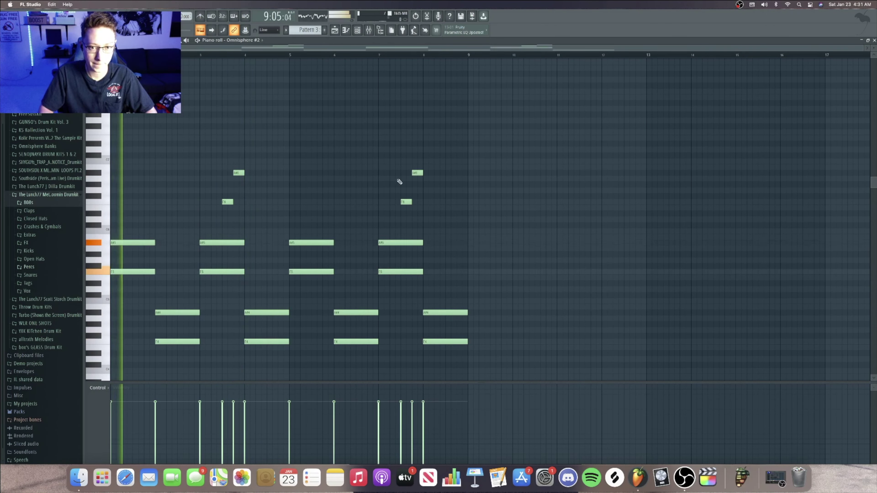
# Step: Copy the short F and A# pair to beats 3 and 4 of bar 8 and lower the copy by one octave
pyautogui.moveTo(434, 159); pyautogui.dragTo(451, 204)
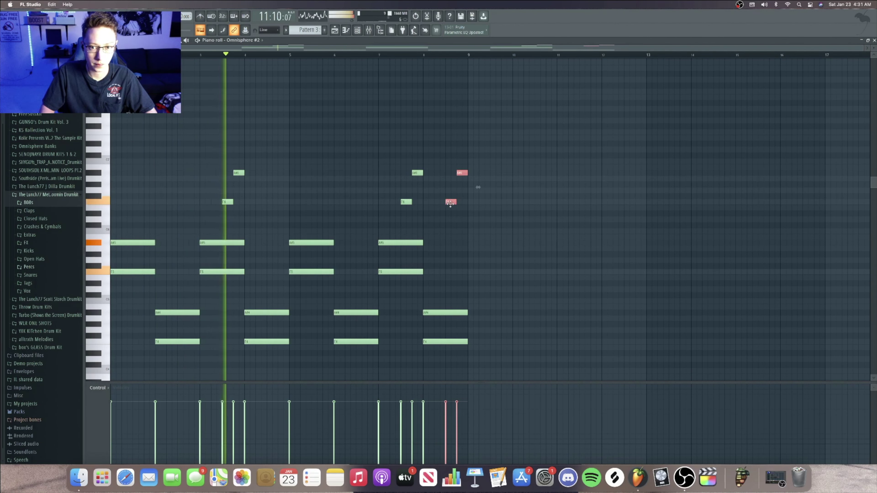
pyautogui.press('super+Down')
pyautogui.press('super+d')
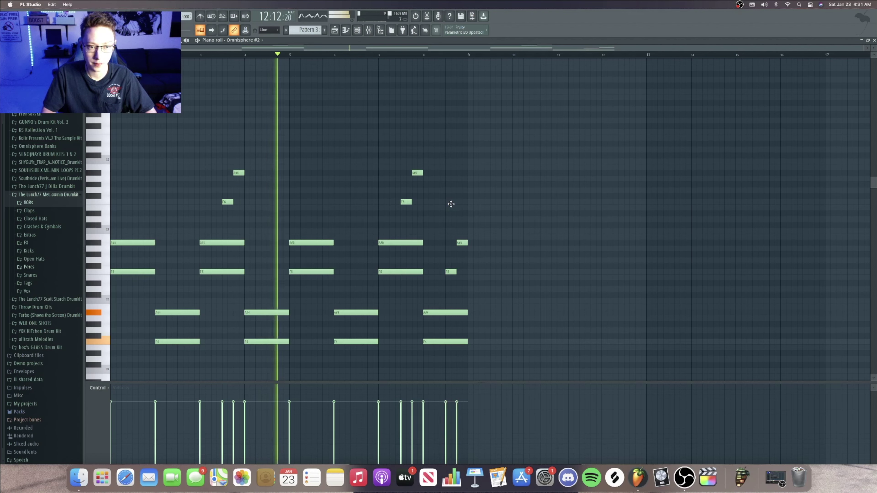
# Step: Duplicate the eight-bar phrase into bars 9 to 16 and transpose the copy down two semitones
pyautogui.press('super+b')
pyautogui.hotkey('shift', 'Down')
pyautogui.hotkey('shift', 'Down')
pyautogui.press('super+d')
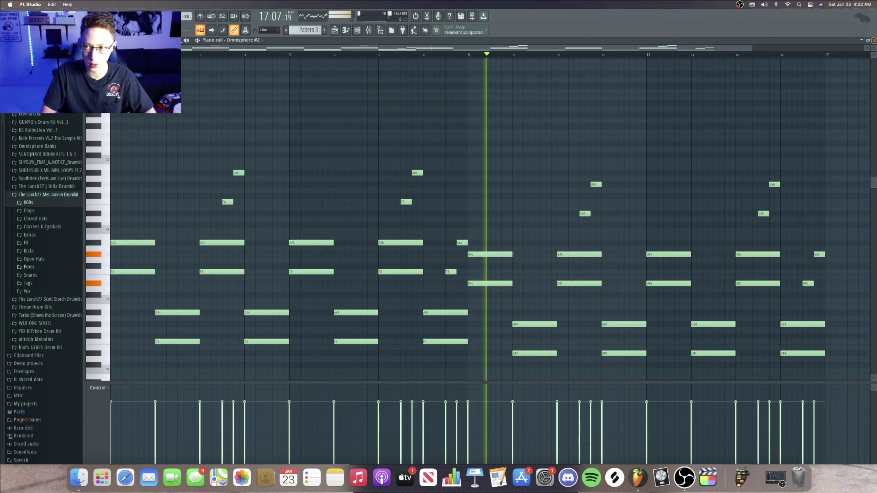
# Step: Close the piano roll and arrange Patterns 3 and 4 on Tracks 3 and 4 of the playlist from bar 9
pyautogui.click(875, 40)
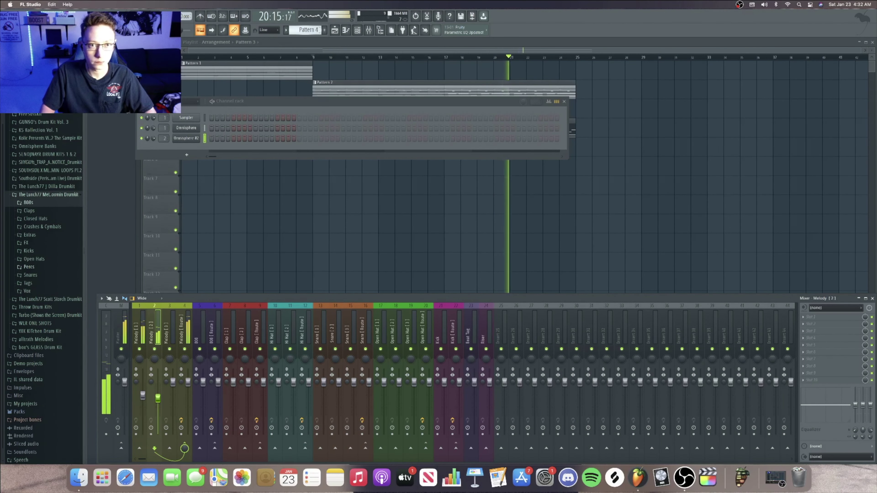
pyautogui.press('F12')
pyautogui.press('space')
pyautogui.click(318, 153)
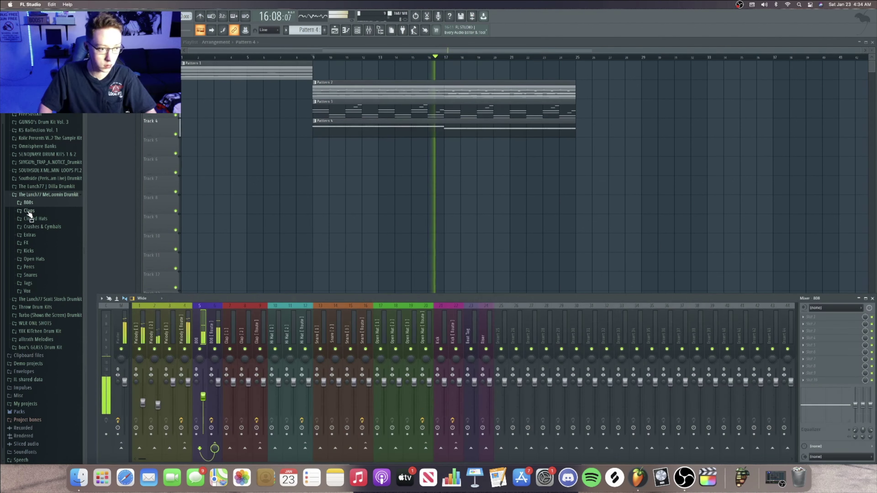
# Step: Audition samples in the drum kit's Claps folder and add BWB VAULT CLAP (Metro x Zay) to the channel rack
pyautogui.click(56, 216)
pyautogui.scroll(-5, 38, 275)
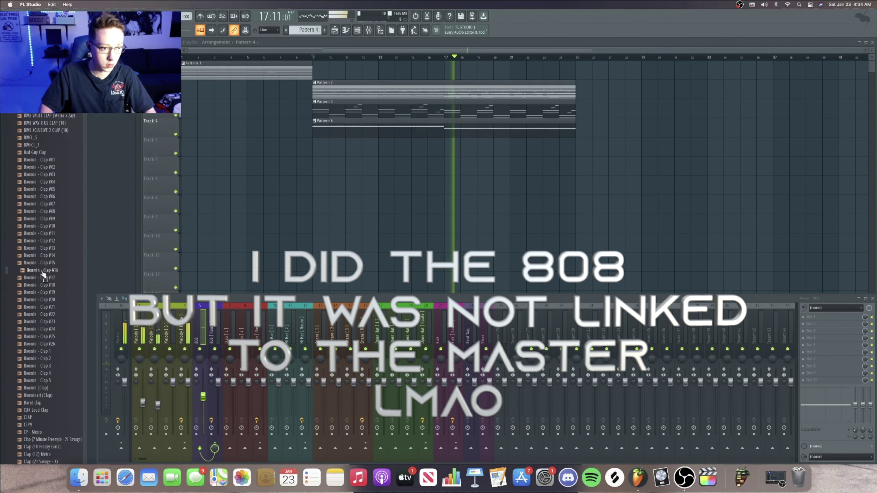
pyautogui.click(48, 219)
pyautogui.press('space')
pyautogui.click(49, 190)
pyautogui.click(33, 152)
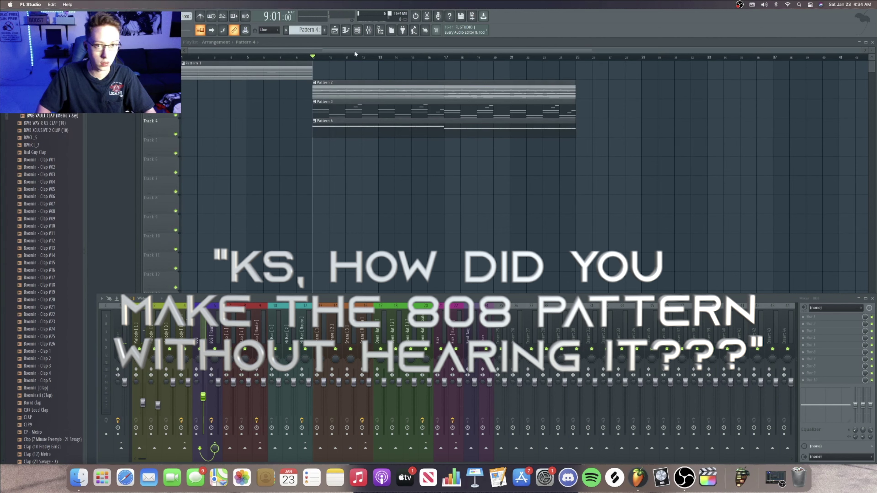
pyautogui.click(358, 30)
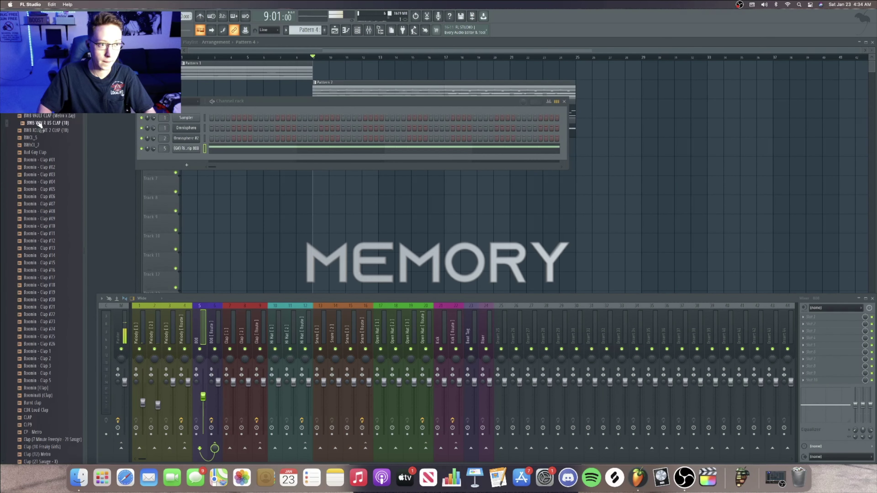
pyautogui.scroll(2, 51, 152)
pyautogui.click(52, 152)
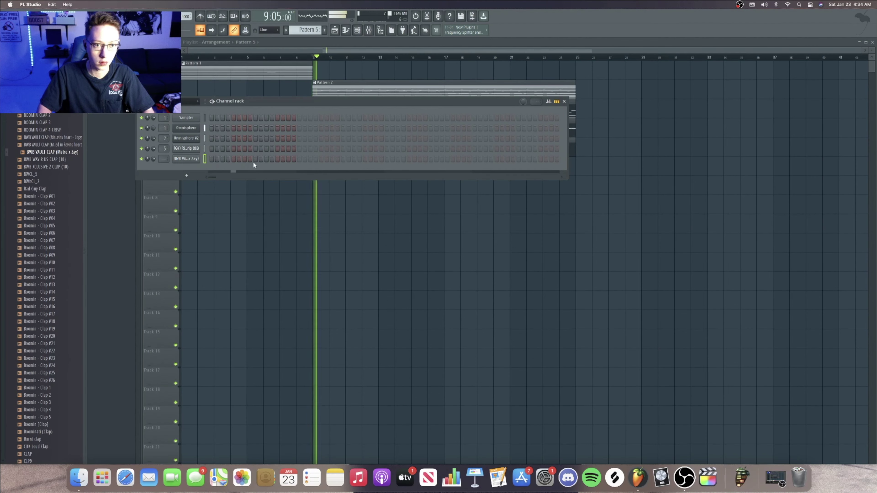
# Step: Program the clap in Pattern 5 on steps 9, 25, 41 and 57, beat 3 of each of four bars
pyautogui.click(255, 158)
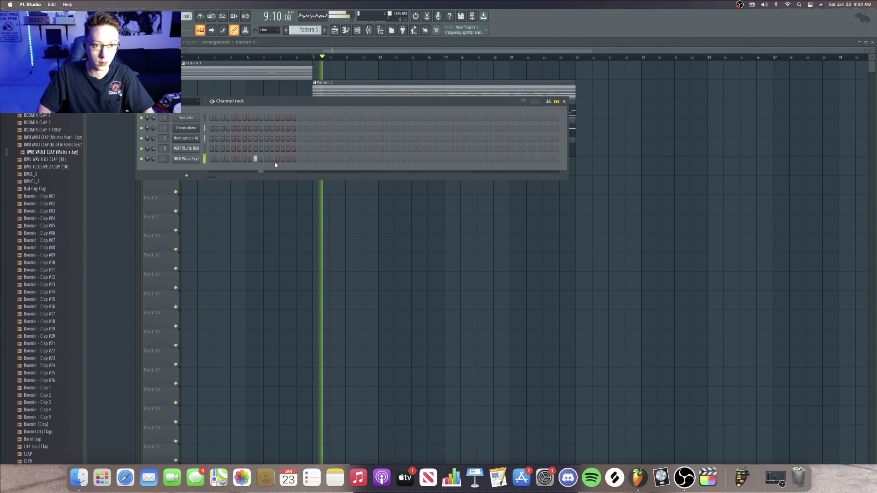
pyautogui.click(343, 158)
pyautogui.click(431, 158)
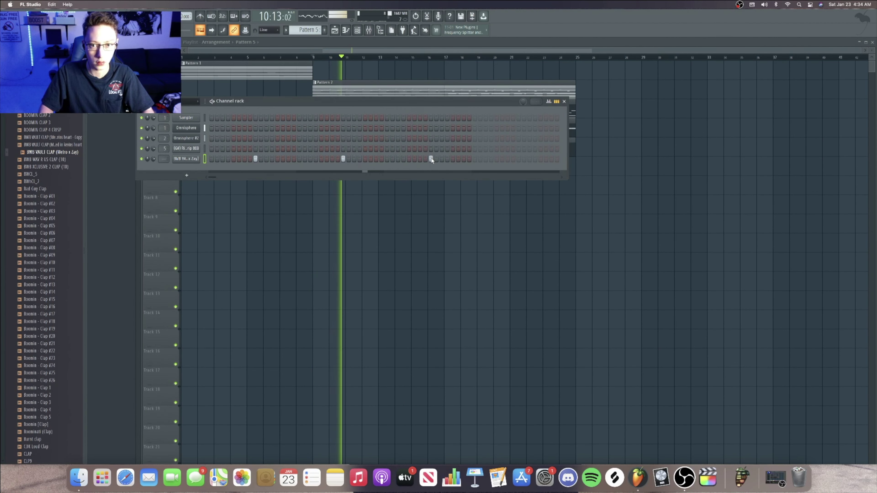
pyautogui.click(519, 159)
# Step: Load Boomin - Hat Closer #04 from the Closed Hats folder and draw a short C5 hat roll on beat 1 in its piano roll
pyautogui.scroll(10, 37, 140)
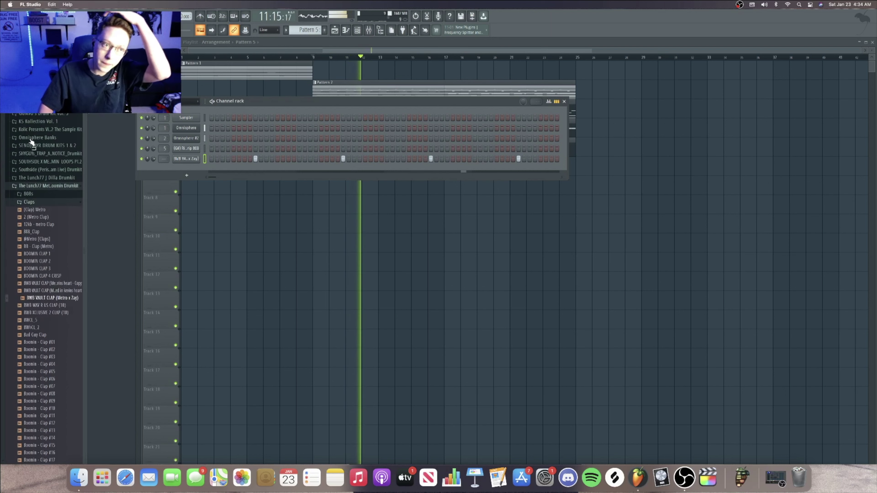
pyautogui.click(37, 203)
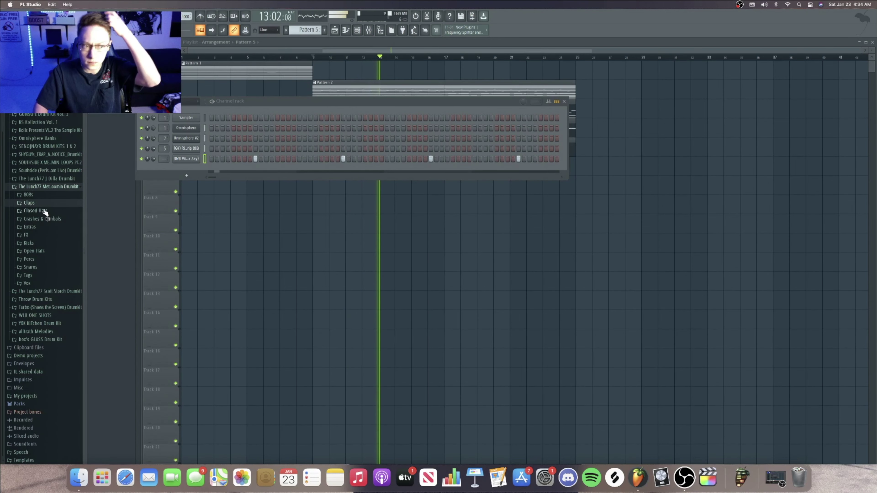
pyautogui.click(36, 211)
pyautogui.scroll(-10, 45, 263)
pyautogui.press('space')
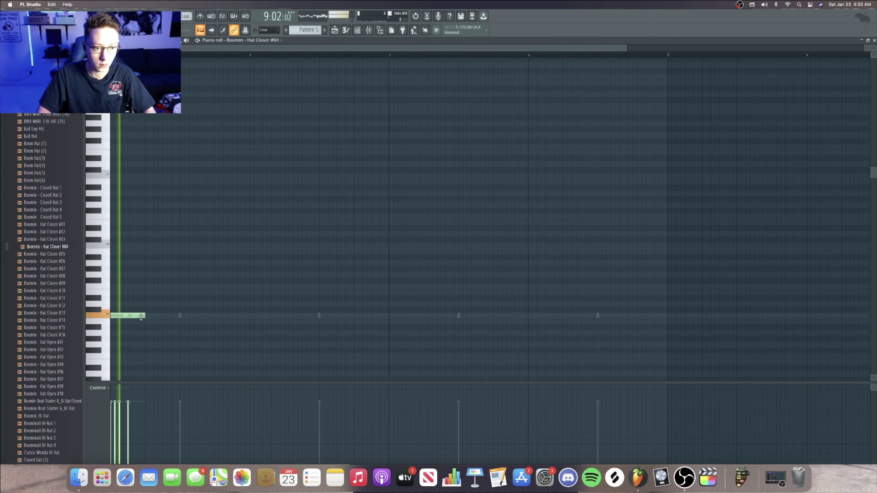
# Step: Add descending half-beat A4 and F4 hats on beat 2 of bar 1
pyautogui.press('space')
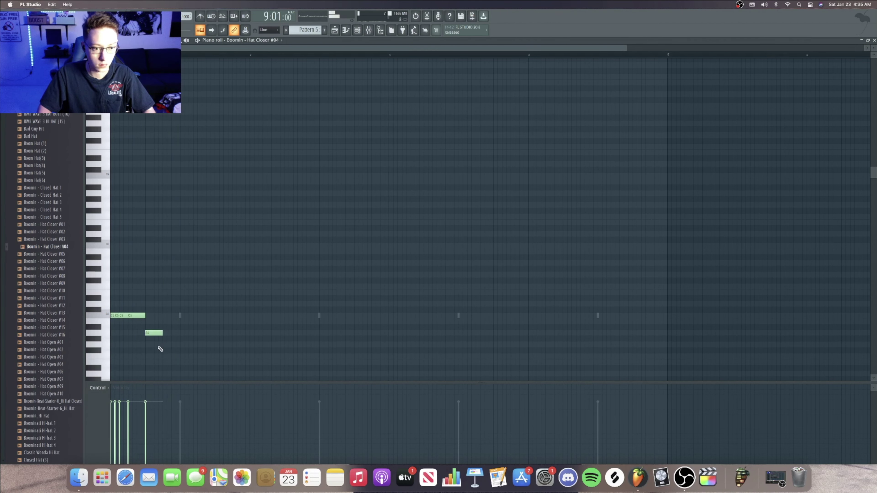
pyautogui.click(163, 355)
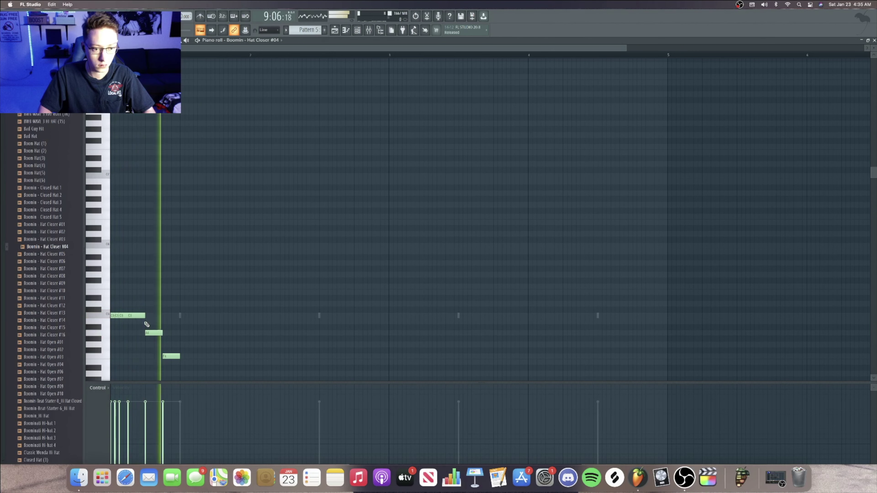
pyautogui.press('space')
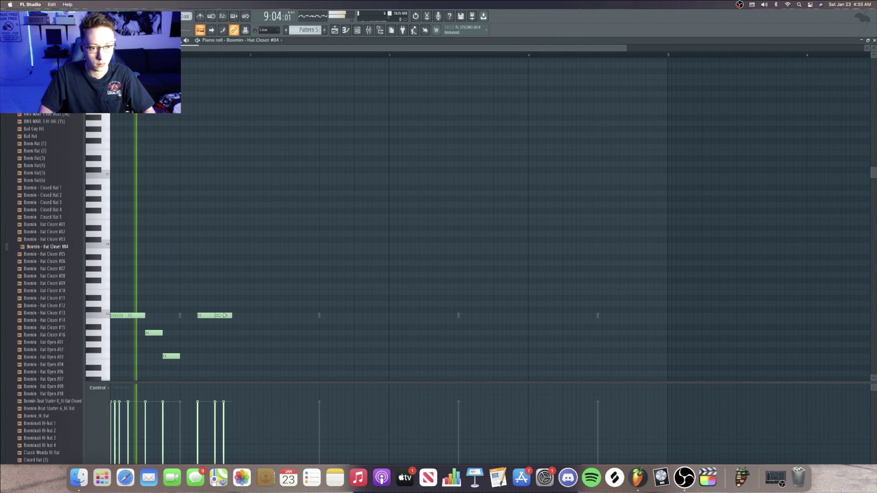
# Step: Duplicate the two short C5 hats on beat 4 to fill the rest of bar 1, and play it back
pyautogui.press('space')
pyautogui.moveTo(231, 323); pyautogui.dragTo(219, 314)
pyautogui.press('super+b')
pyautogui.press('super+d')
pyautogui.press('space')
pyautogui.press('space')
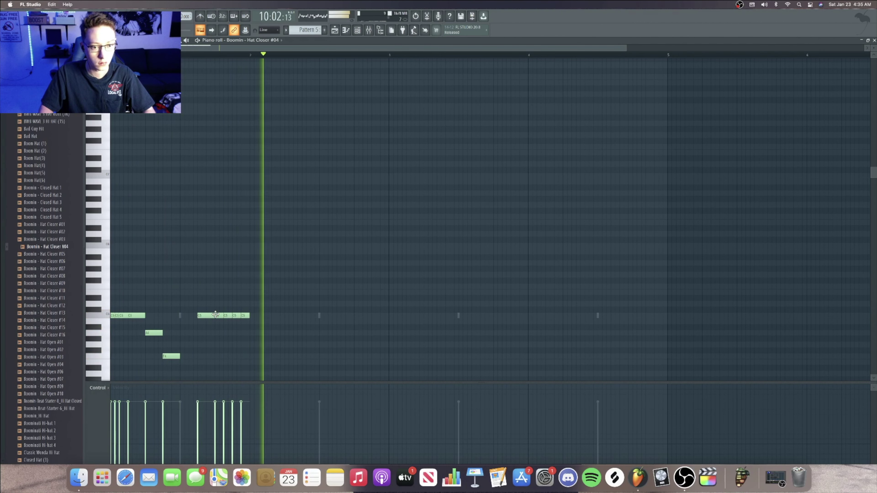
# Step: Try chopping the C5 hat at beat 4 of bar 1 into shorter notes, and undo the chop
pyautogui.press('space')
pyautogui.press('space')
pyautogui.keyDown('super'); pyautogui.click(219, 316); pyautogui.keyUp('super')
pyautogui.press('super+u')
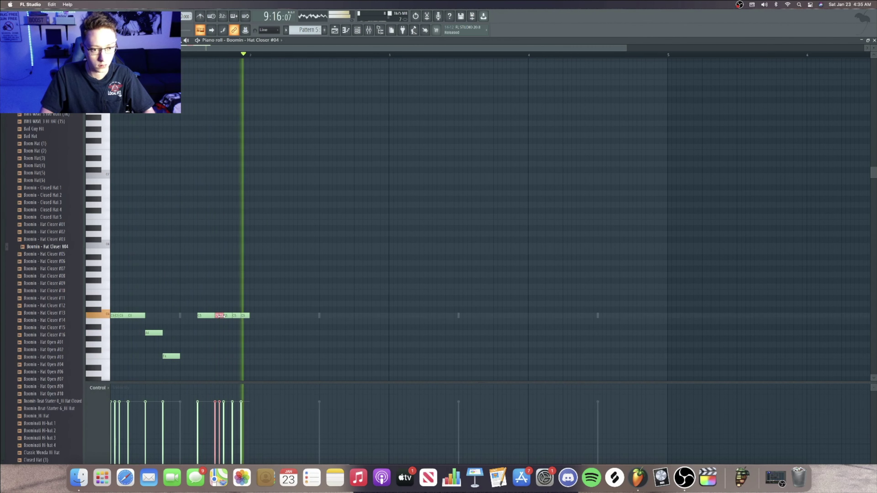
pyautogui.press('super+z')
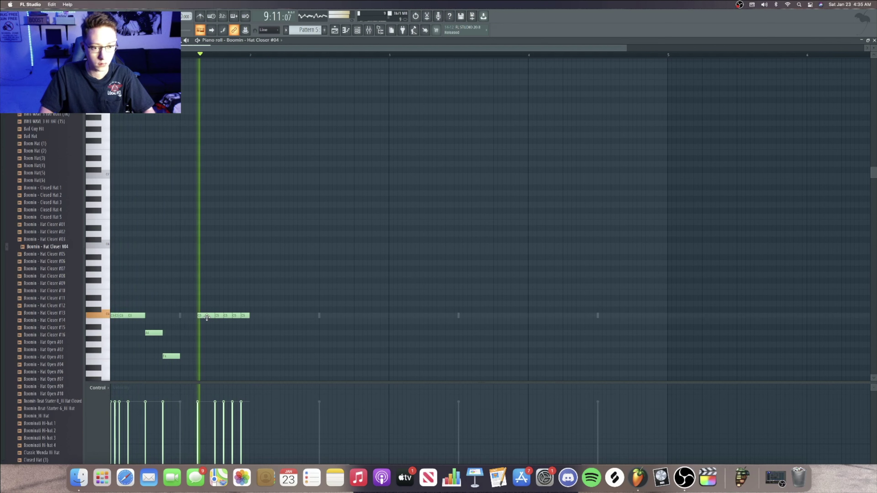
# Step: Continue the Boom Hat (1) pattern through bars 2 and 3 with C5 hits and fast lower-pitched rolls, adding a C5 at the start of bar 4
pyautogui.press('space')
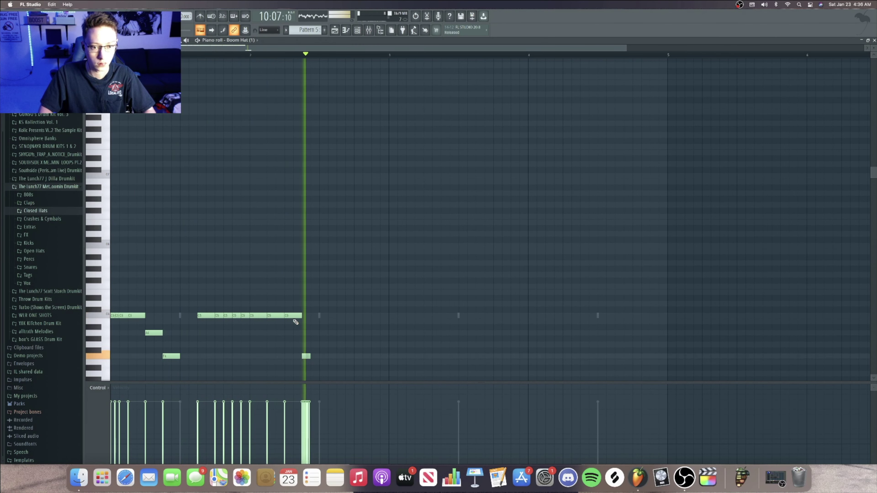
pyautogui.press('space')
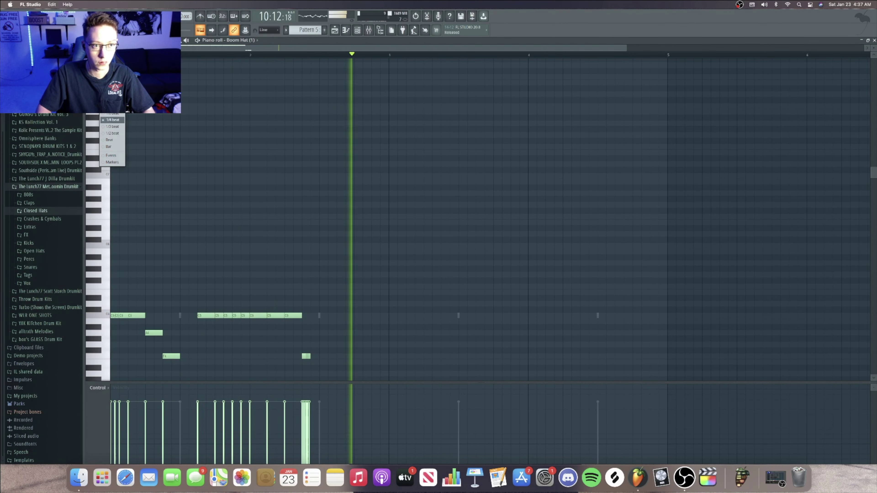
pyautogui.click(345, 316)
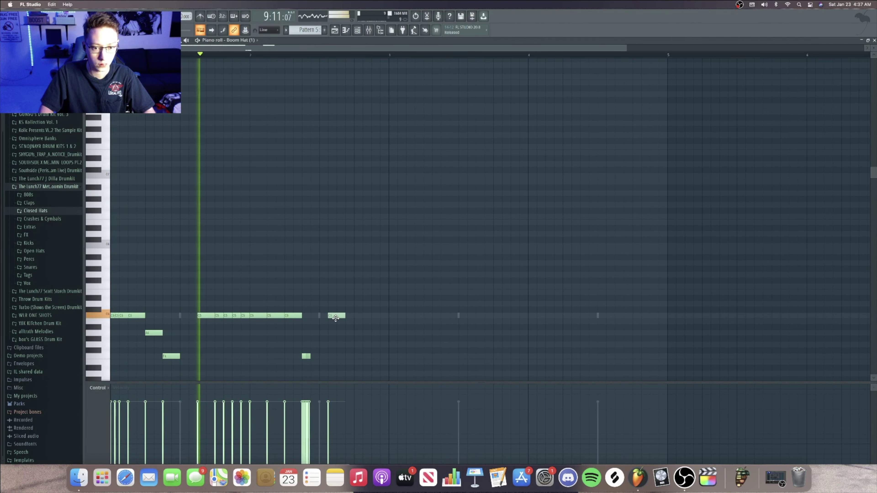
pyautogui.press('space')
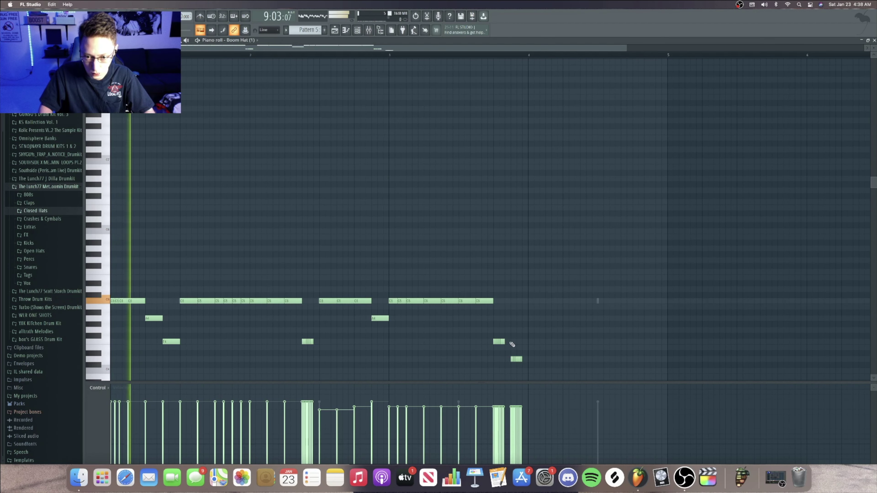
pyautogui.moveTo(493, 301); pyautogui.dragTo(541, 301)
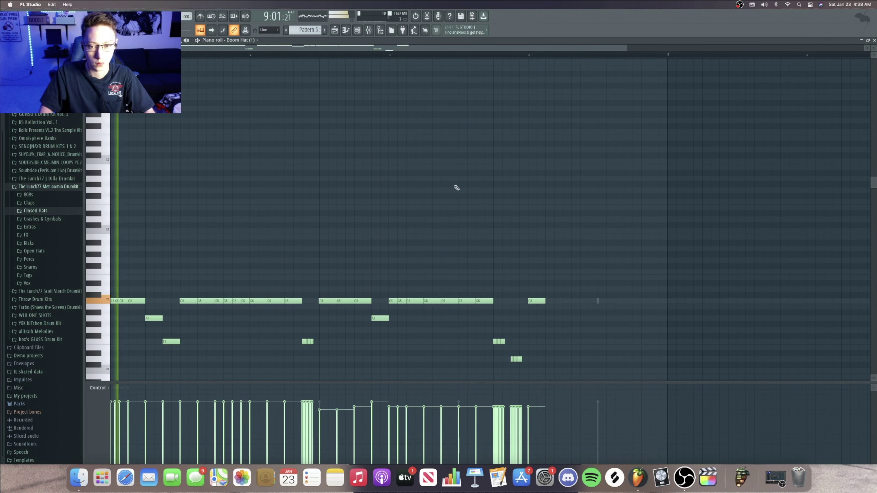
# Step: Bring up the channel rack and browse the Closed Hats samples in the Lunch77 Metro Boomin drum kit
pyautogui.press('F6')
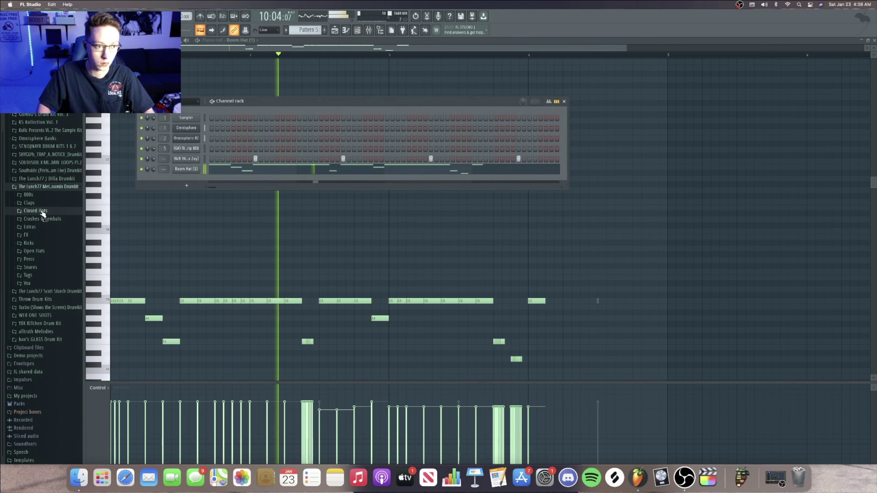
pyautogui.click(41, 211)
pyautogui.scroll(-5, 53, 239)
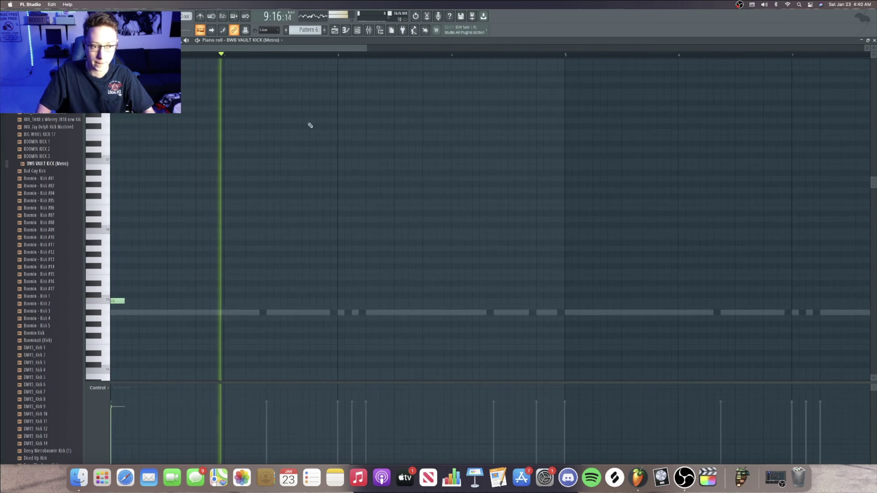
# Step: Add C5 kicks in bars 2 to 4 of the BWB VAULT KICK piano roll, matching the start of each ghosted 808 note
pyautogui.press('space')
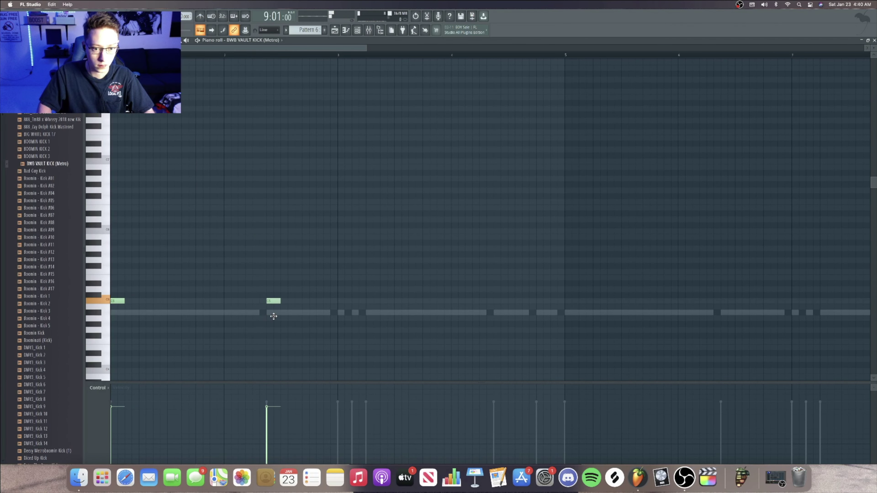
pyautogui.press('space')
pyautogui.click(342, 301)
pyautogui.click(359, 301)
pyautogui.click(373, 300)
pyautogui.click(451, 301)
pyautogui.moveTo(450, 310); pyautogui.dragTo(500, 308)
pyautogui.click(541, 303)
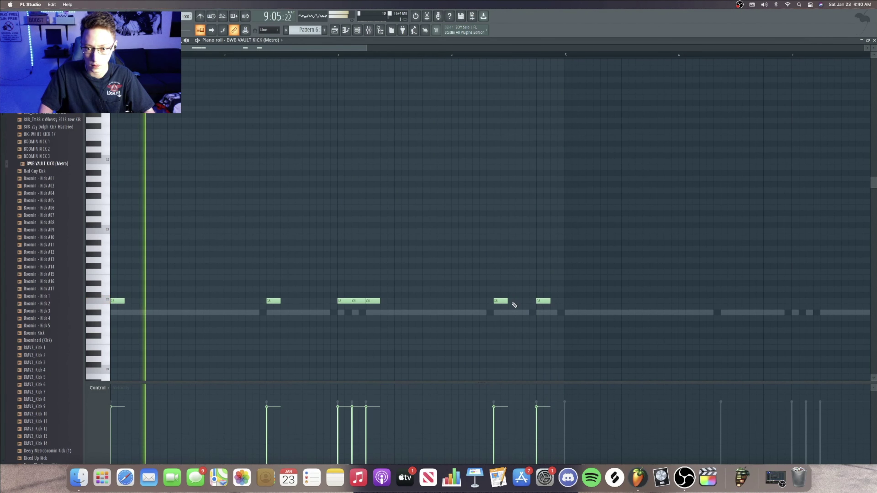
# Step: Add an extra C5 kick half a beat before the last kick of bar 4, and play back from bar 4
pyautogui.click(452, 56)
pyautogui.press('space')
pyautogui.press('space')
pyautogui.press('space')
pyautogui.click(525, 301)
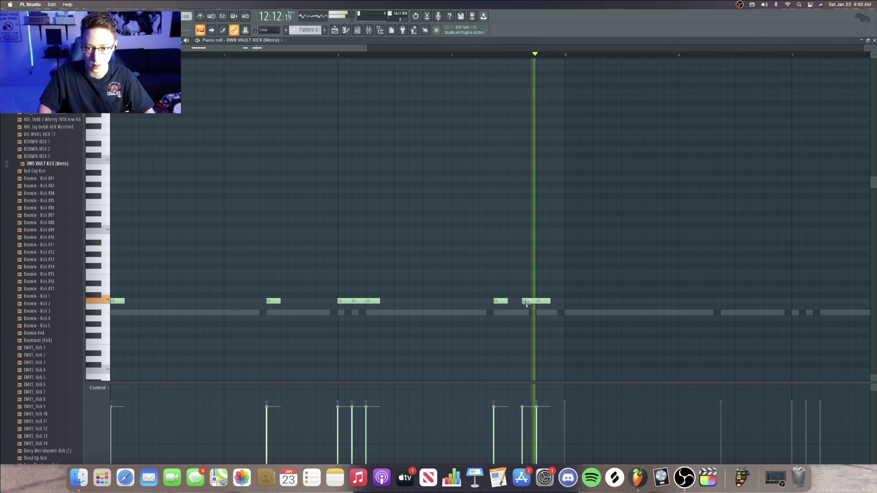
pyautogui.press('space')
pyautogui.press('space')
pyautogui.scroll(-2, 358, 52)
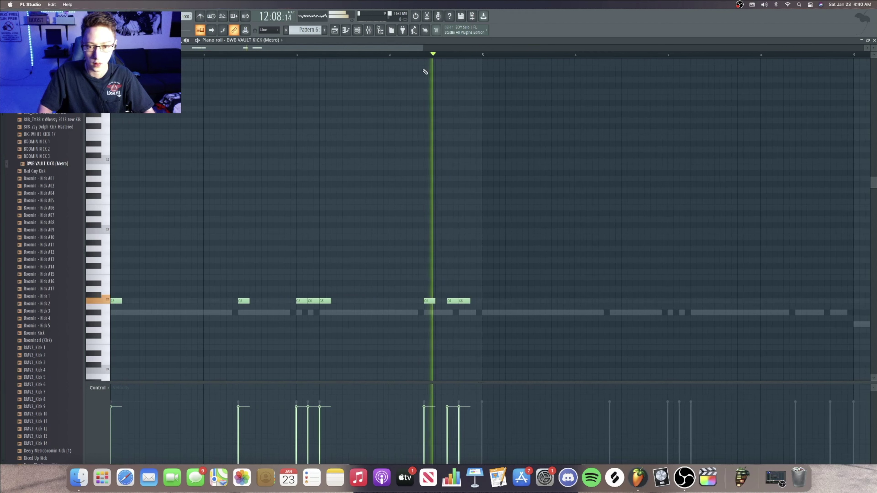
pyautogui.press('space')
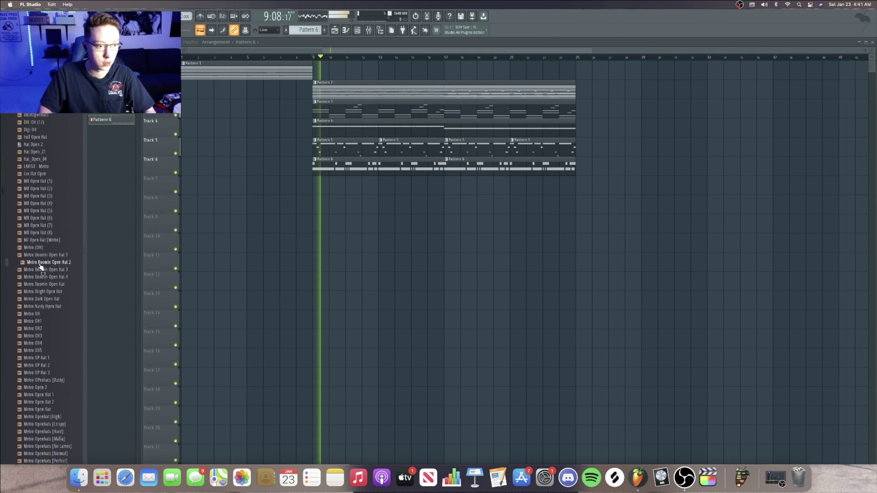
# Step: Audition the Metro Boomin Open Hat sample and load it as a new channel in the channel rack
pyautogui.press('space')
pyautogui.click(41, 284)
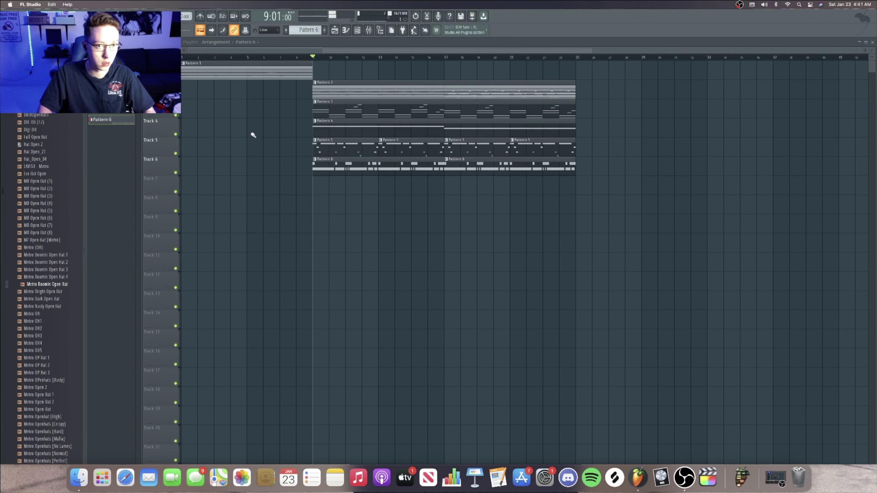
pyautogui.click(358, 31)
pyautogui.moveTo(175, 203); pyautogui.dragTo(180, 187)
pyautogui.press('space')
# Step: Program open hat hits on steps 5 and 37, trying and removing one on step 21, and play the pattern
pyautogui.click(233, 190)
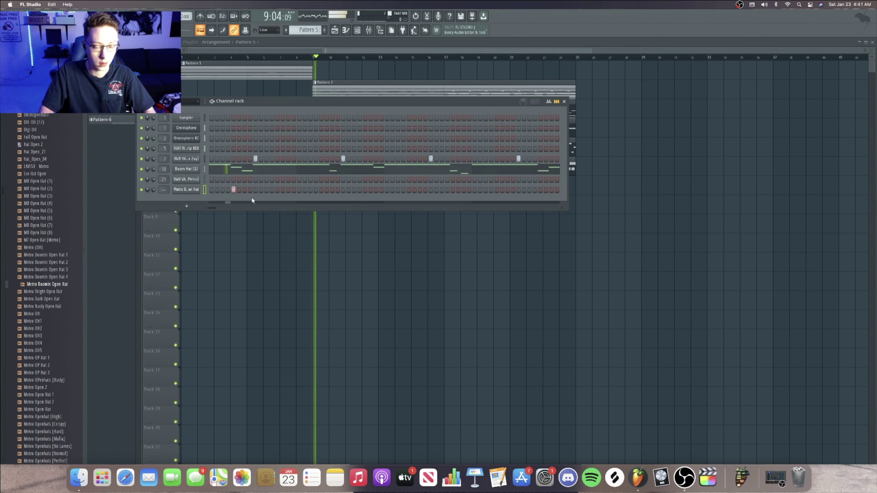
pyautogui.click(321, 190)
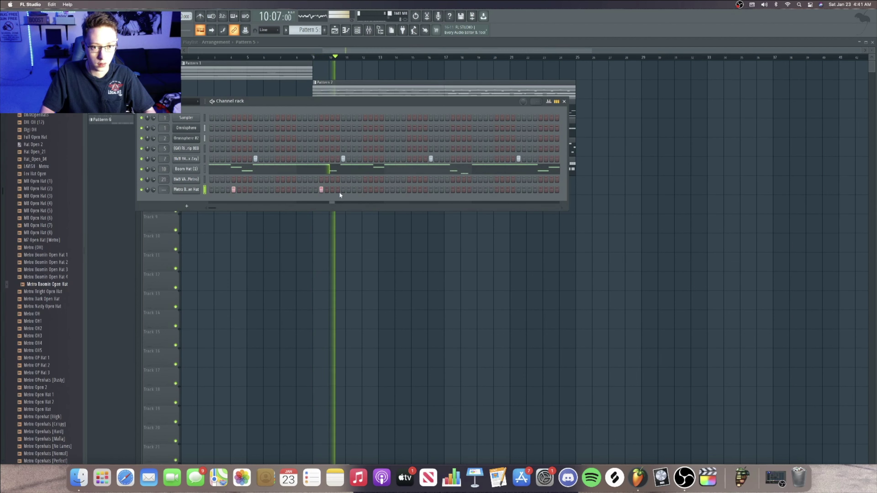
pyautogui.click(322, 190)
pyautogui.click(409, 190)
pyautogui.press('space')
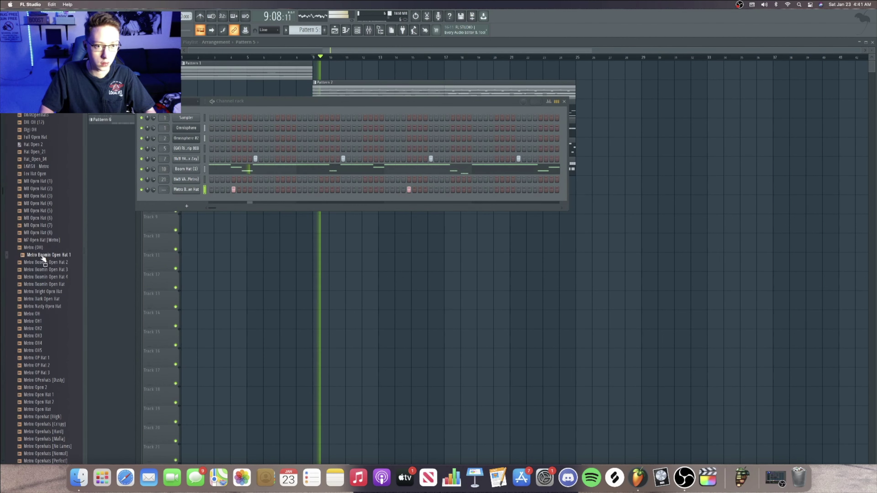
# Step: Browse the drum kit's open hats and snares, and load Boomin - Snare 2 as a new channel
pyautogui.scroll(6, 44, 242)
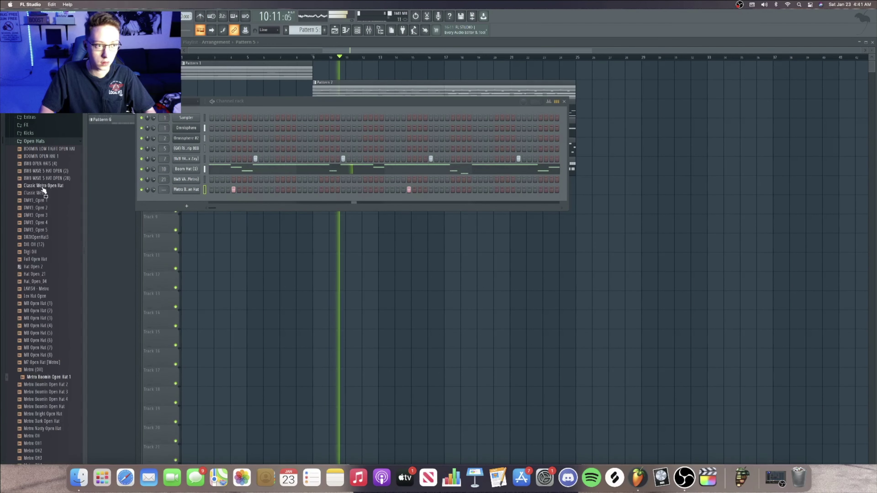
pyautogui.scroll(-20, 43, 242)
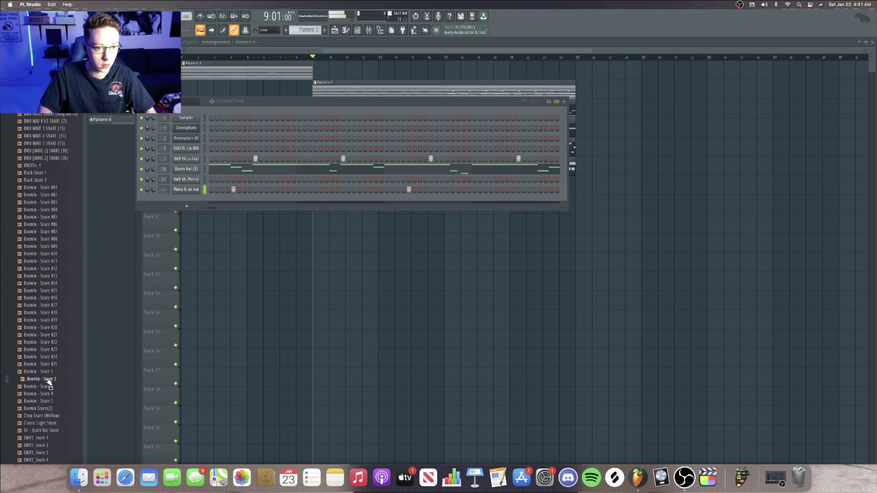
pyautogui.moveTo(181, 244); pyautogui.dragTo(207, 202)
# Step: Program Boomin - Snare 2 hits on steps 3, 15, 19, 35 and 51, removing a trial hit on step 47
pyautogui.click(223, 199)
pyautogui.click(288, 200)
pyautogui.click(311, 199)
pyautogui.click(398, 200)
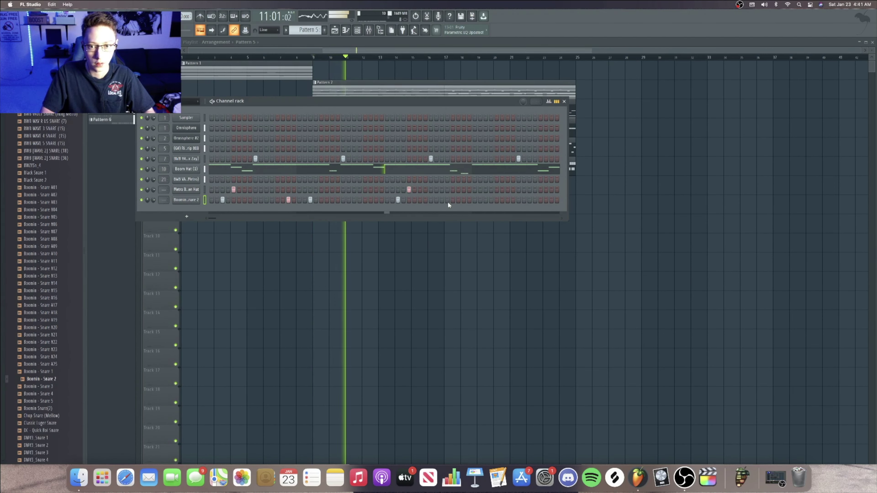
pyautogui.click(463, 199)
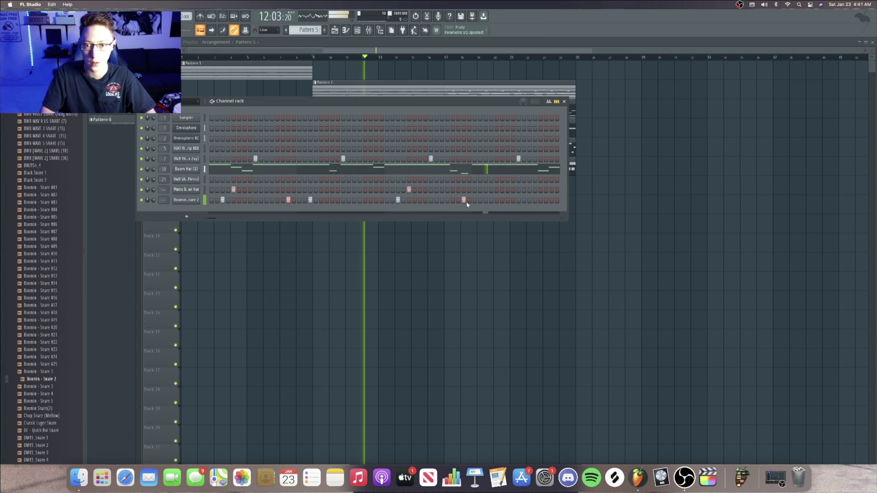
pyautogui.click(486, 200)
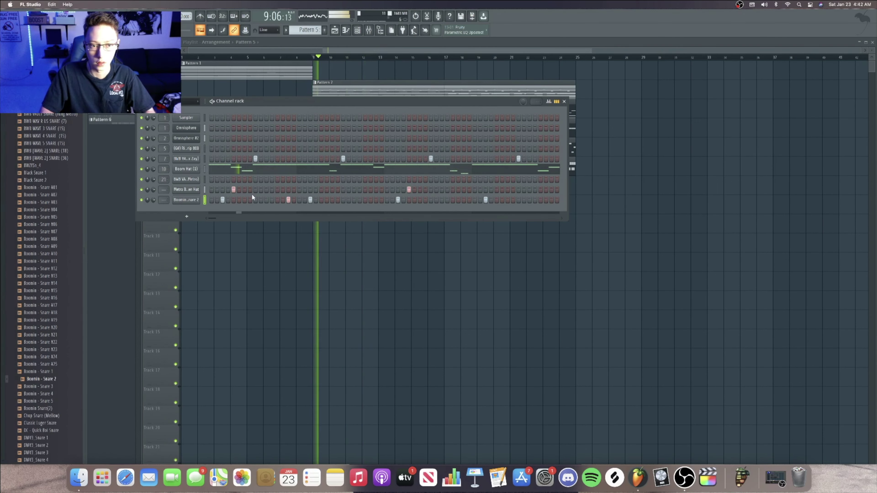
# Step: Load the !Savage Mode [Snare] sample as a new channel below Boomin - Snare 2
pyautogui.scroll(10, 64, 208)
pyautogui.click(53, 226)
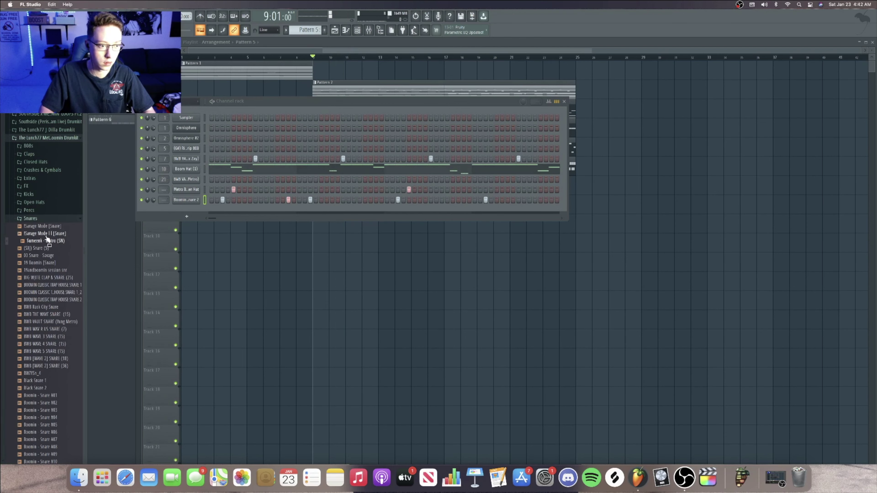
pyautogui.moveTo(200, 216); pyautogui.dragTo(201, 213)
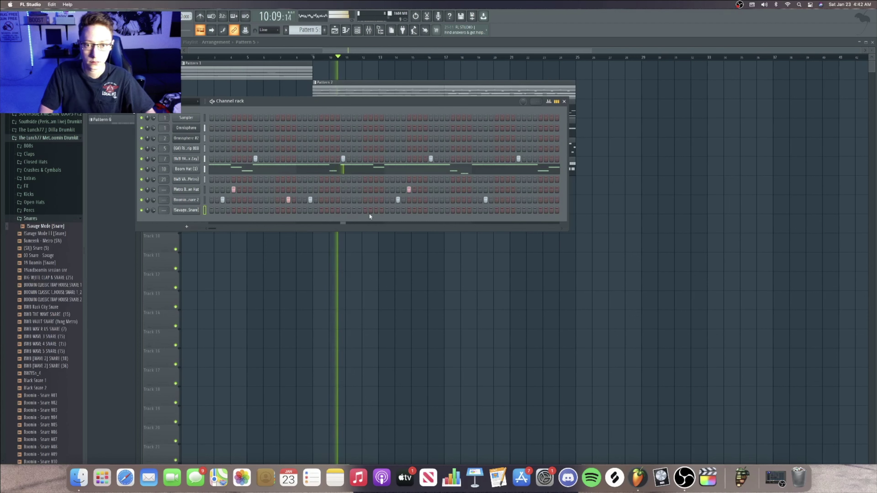
# Step: Place !Savage Mode snare hits on steps 31 and 63, trying steps 61 and 59 for the final hit along the way
pyautogui.click(375, 210)
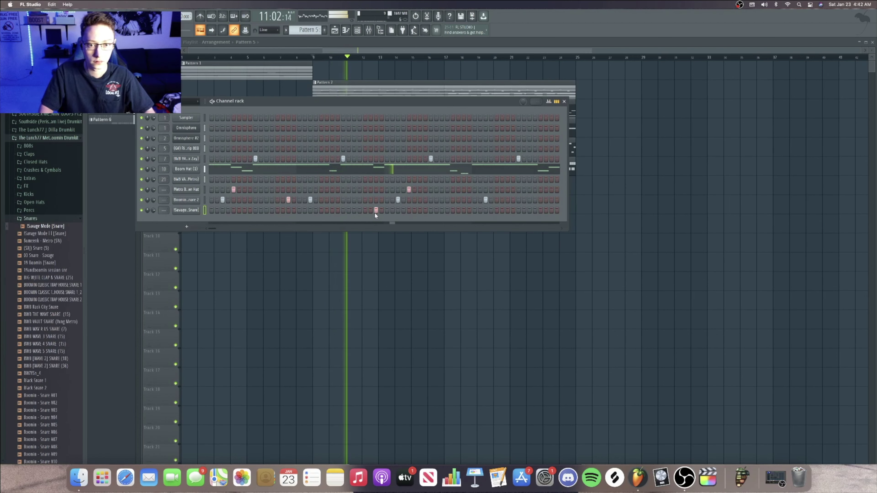
pyautogui.click(551, 210)
pyautogui.click(541, 210)
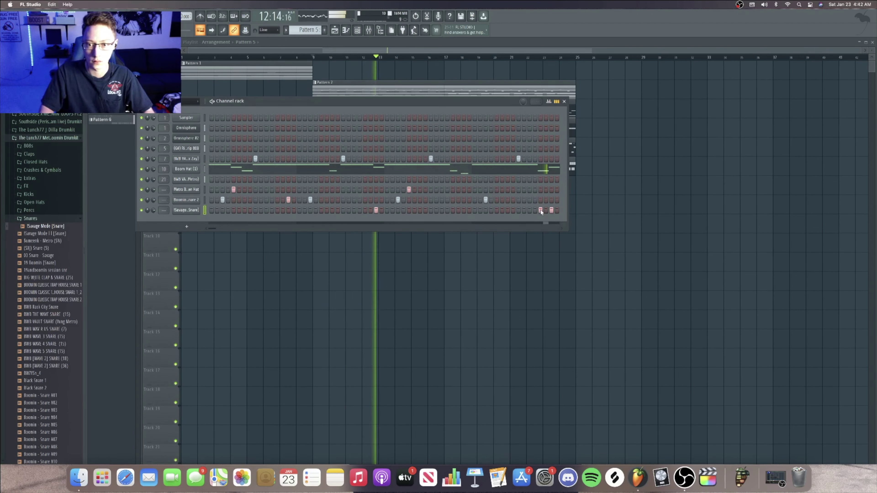
pyautogui.click(541, 210)
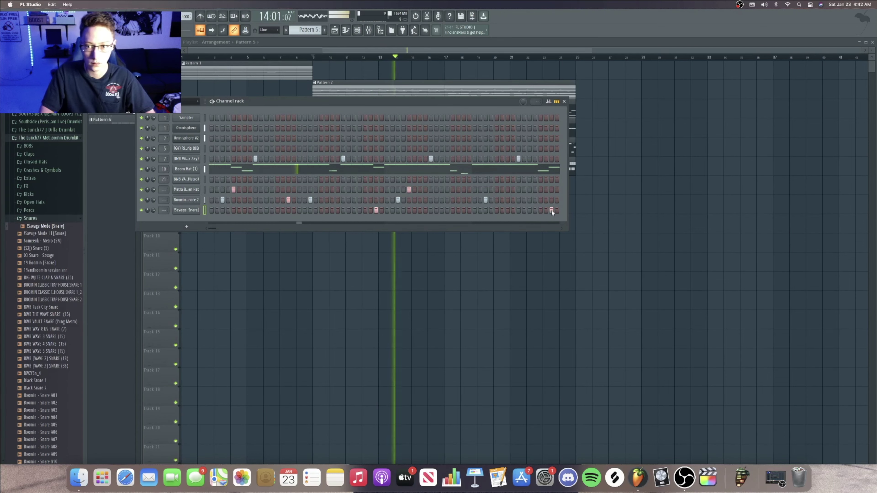
pyautogui.click(551, 210)
pyautogui.click(529, 210)
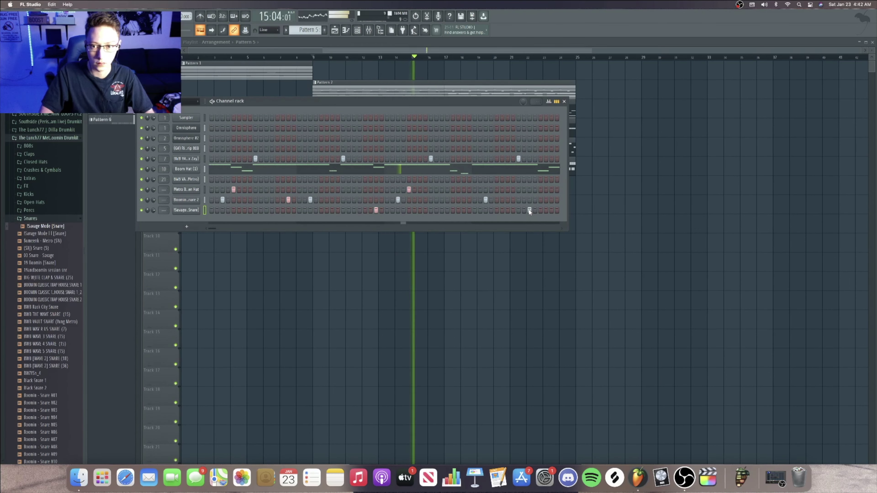
pyautogui.click(529, 210)
pyautogui.click(551, 210)
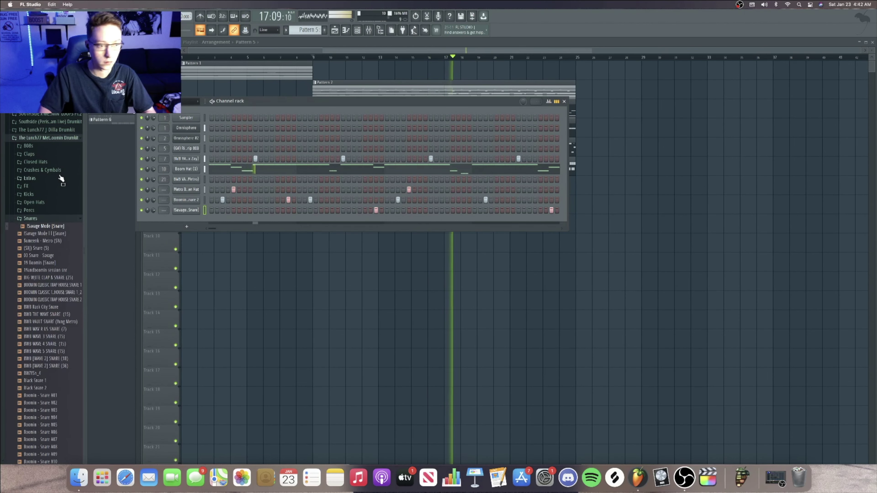
# Step: Collapse the Snares sample folder, close the channel rack and bring up the mixer
pyautogui.click(30, 219)
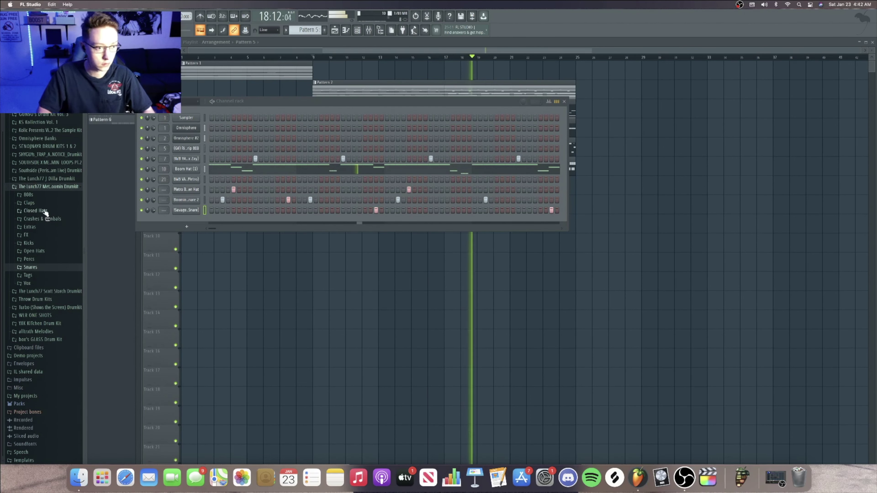
pyautogui.click(100, 218)
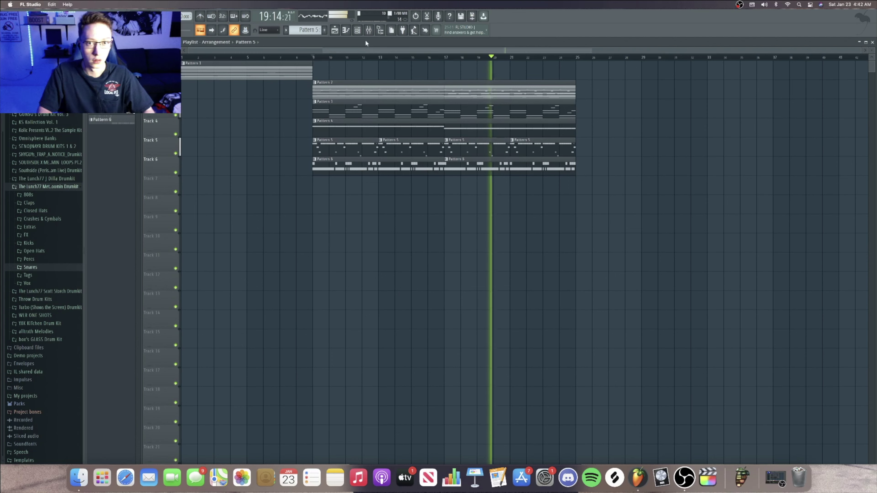
pyautogui.click(369, 30)
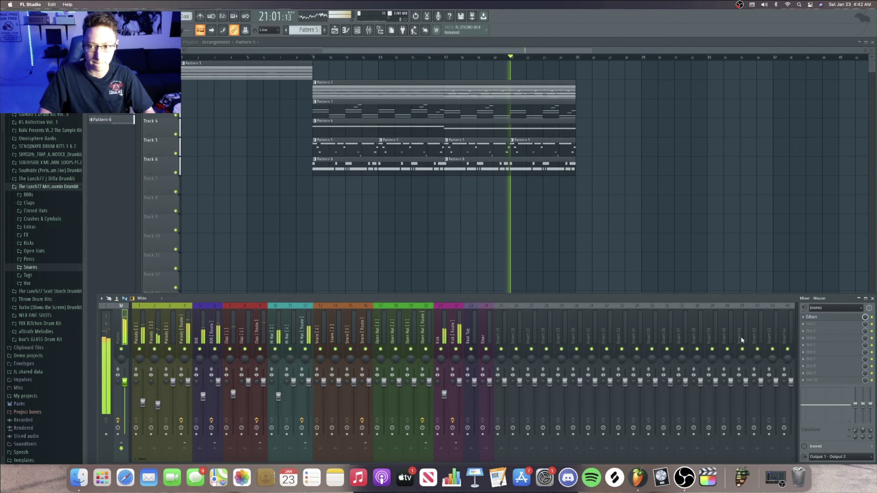